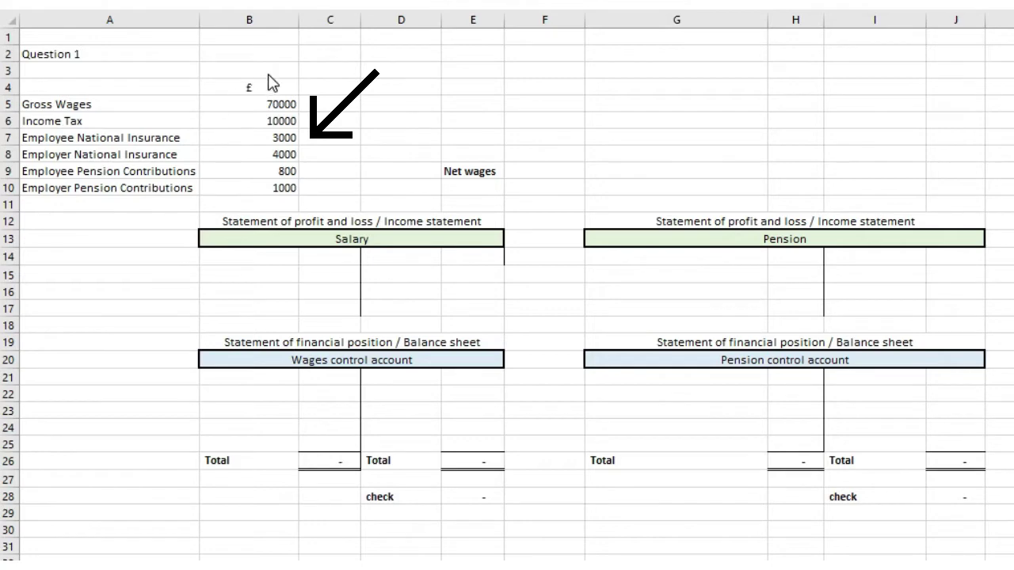
- Calculate net wages in D9 as gross wages minus income tax, employee National Insurance and employee pension contributions (=B5-B6-B7-B9)
left_click(397, 167)
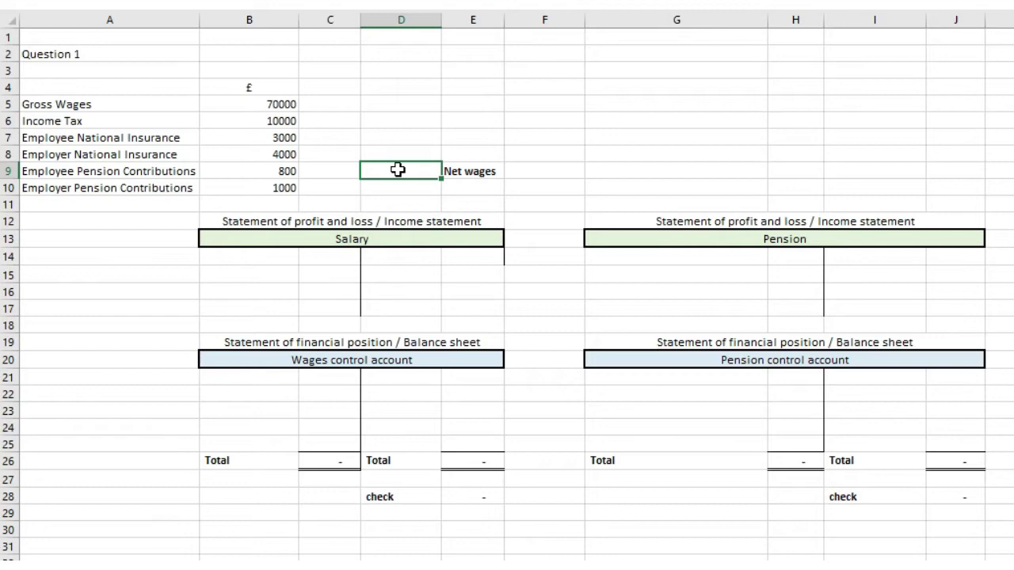
double_click(397, 168)
type("=")
left_click(273, 104)
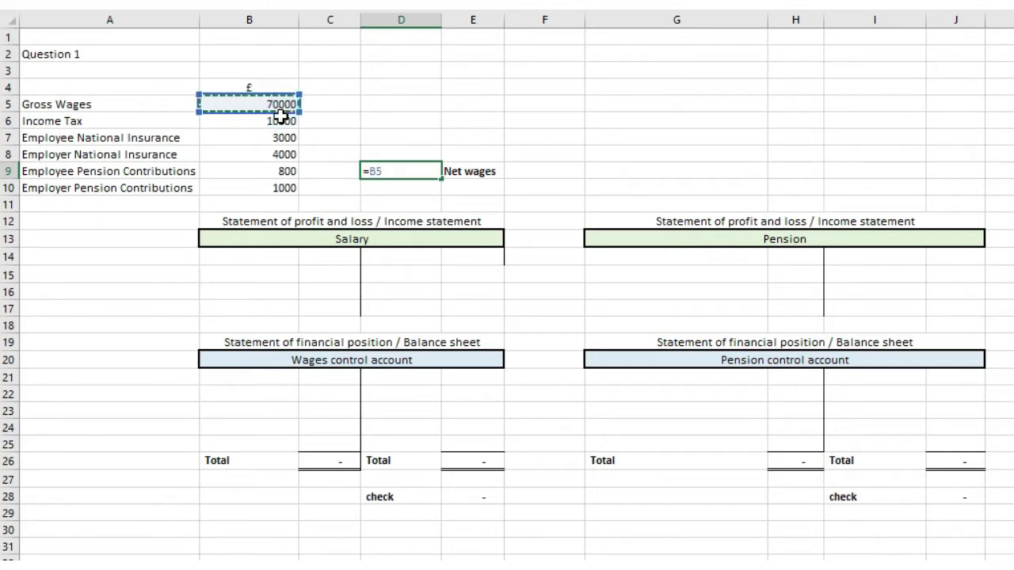
type("-")
left_click(271, 122)
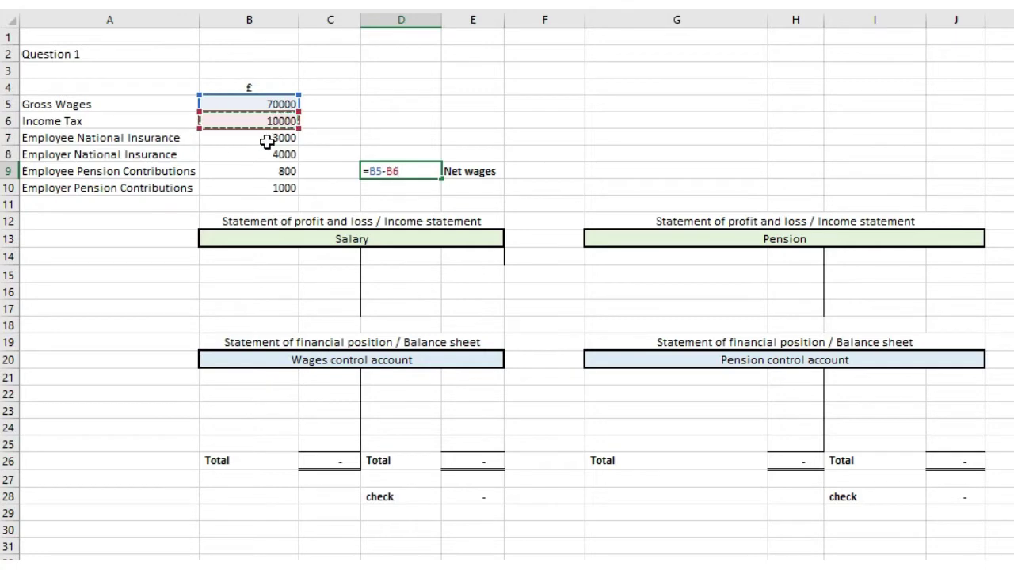
type("-")
left_click(267, 139)
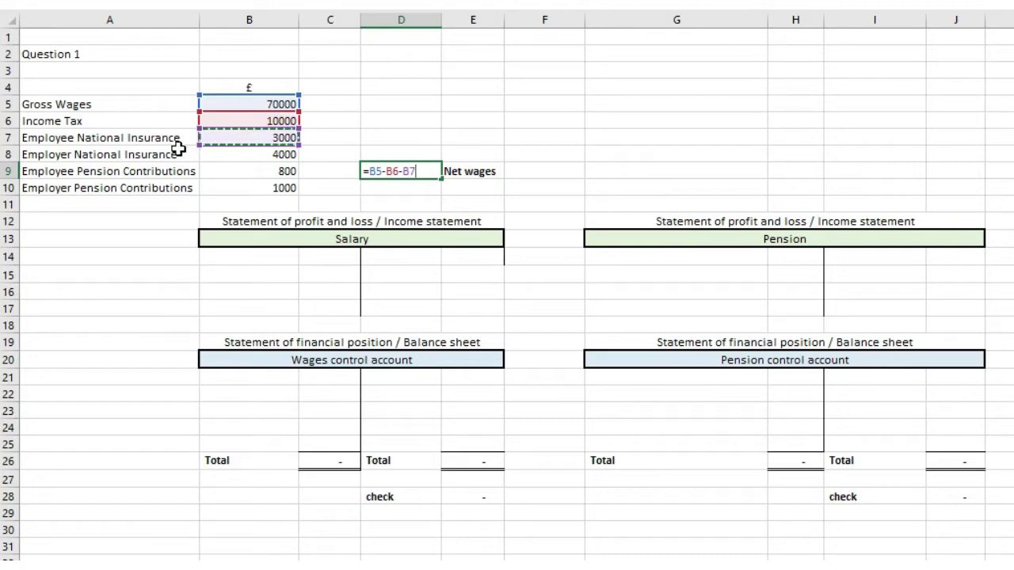
type("-")
left_click(241, 169)
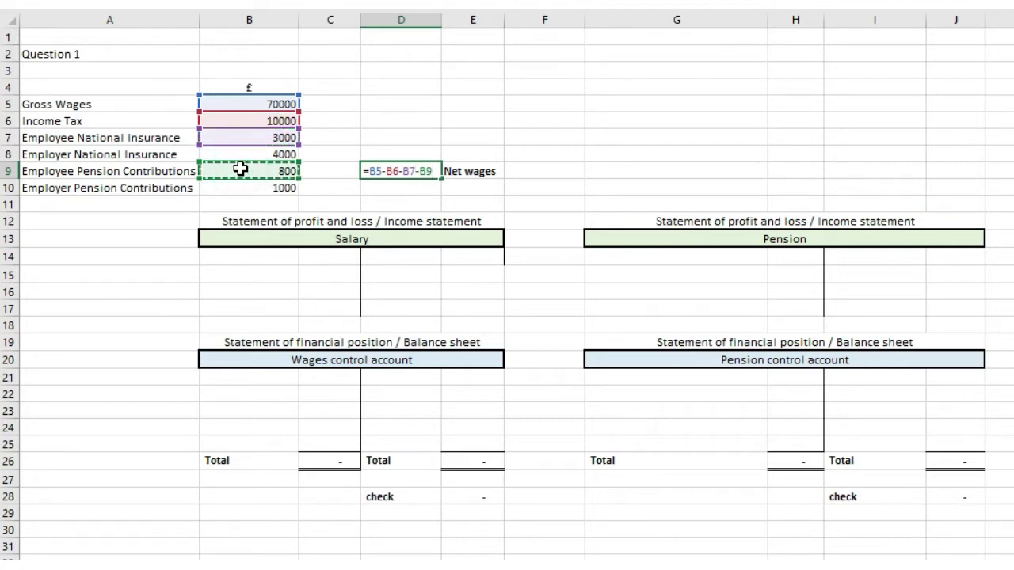
key("Return")
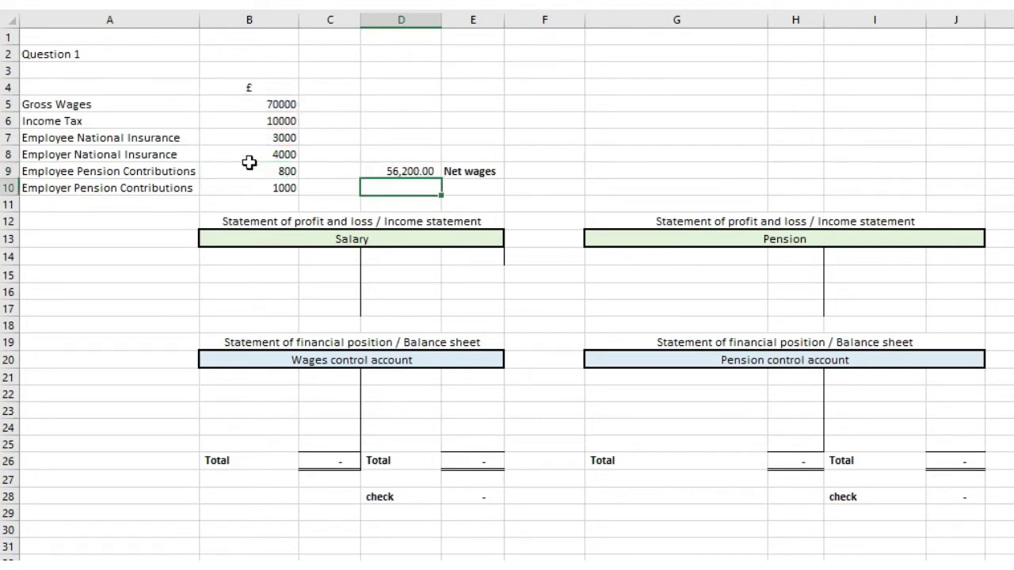
- Shade the gross wages, income tax, employee National Insurance and employee pension rows plus the net wages figure light gold
left_click(170, 104)
left_click_drag(206, 115, 226, 131)
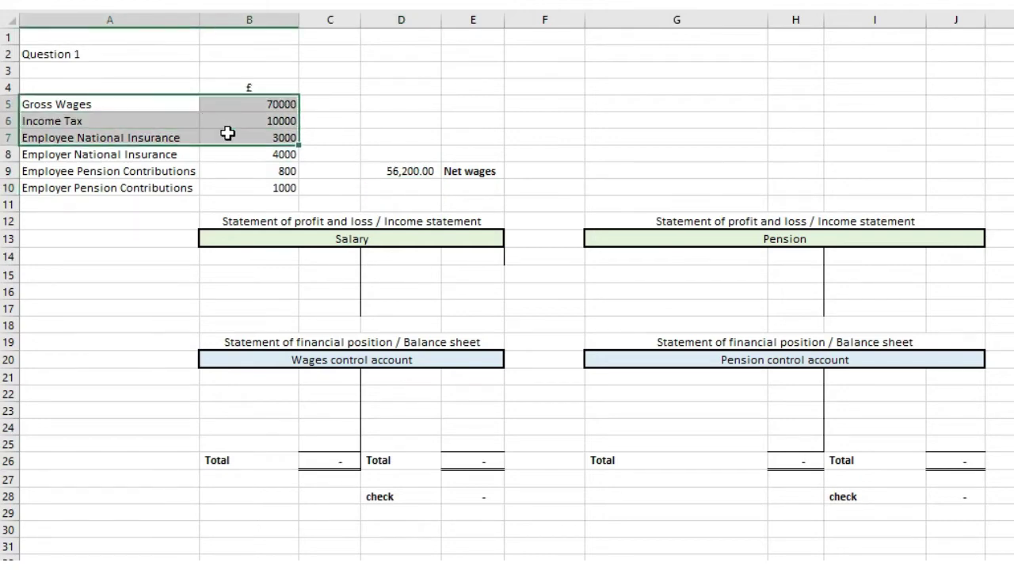
left_click_drag(135, 172, 199, 171)
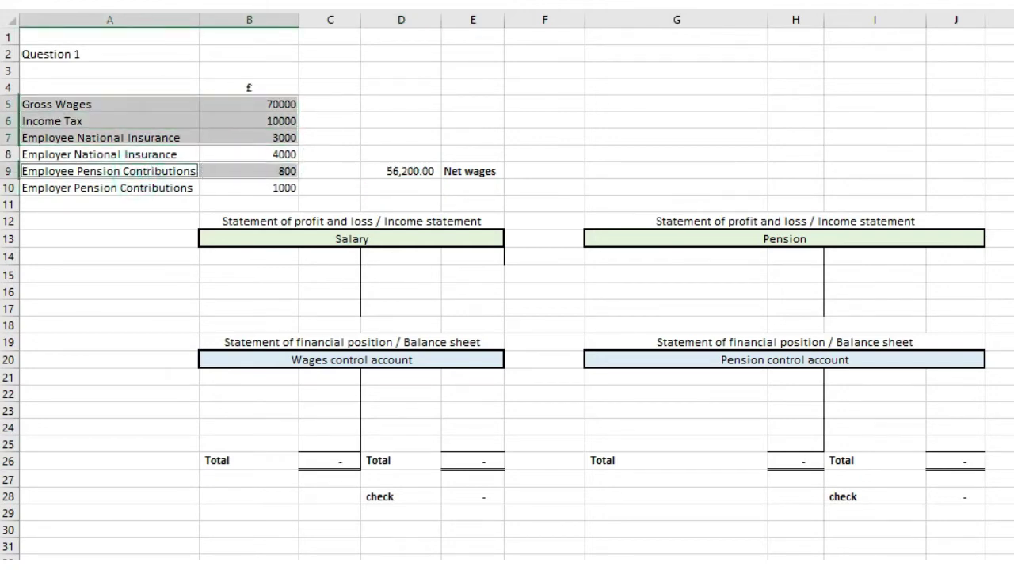
left_click(441, 13)
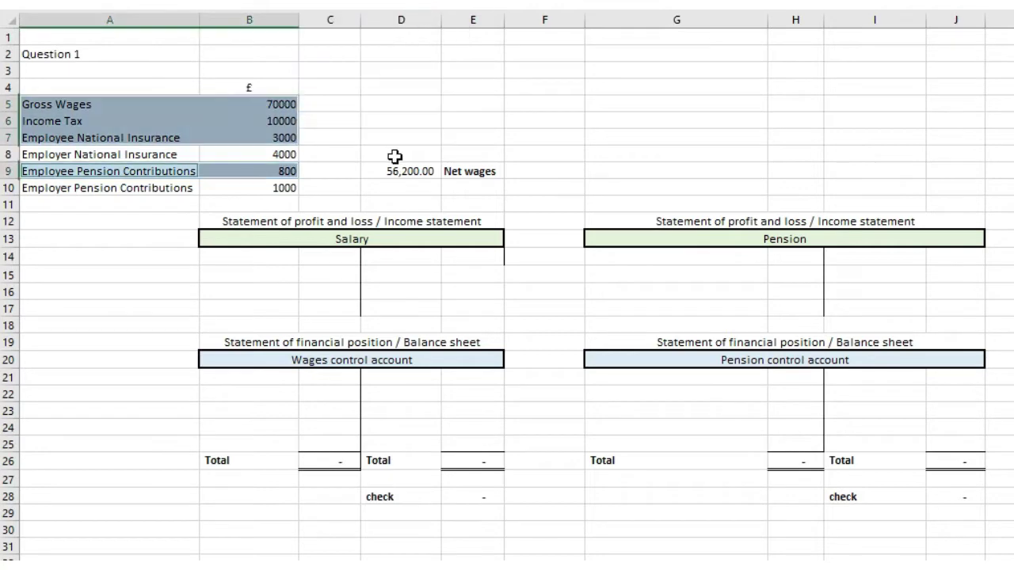
left_click(319, 5)
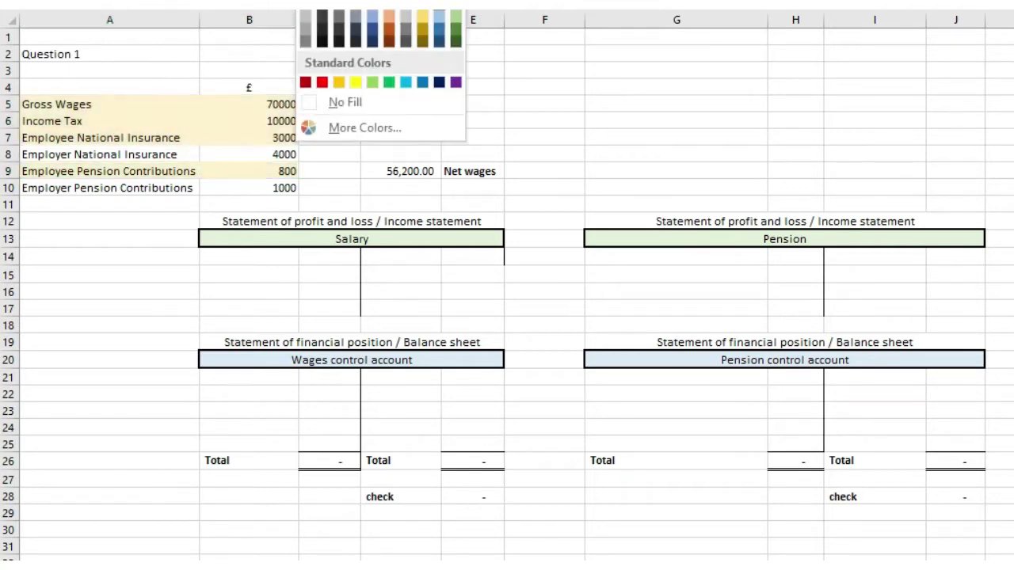
left_click(419, 11)
left_click(400, 173)
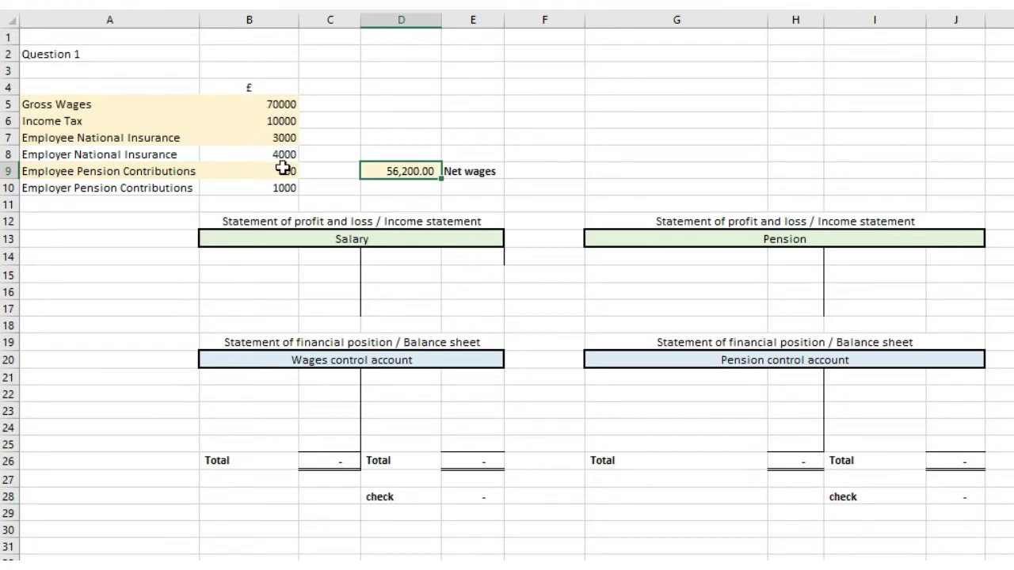
- Record "Gross wages" of 70,000 on the debit side of the Salary account in row 14
left_click(268, 258)
left_click_drag(321, 226, 323, 310)
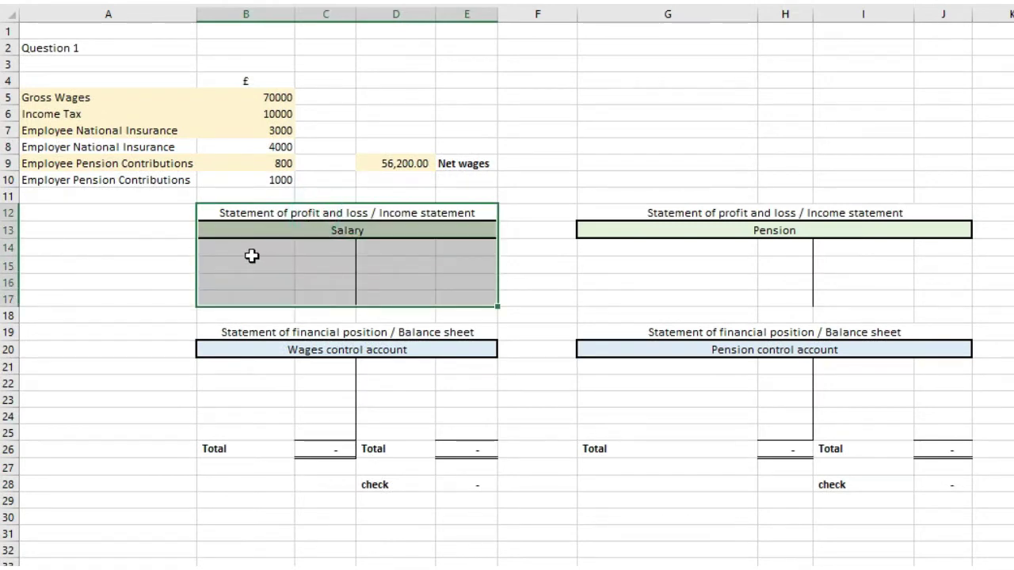
left_click(251, 256)
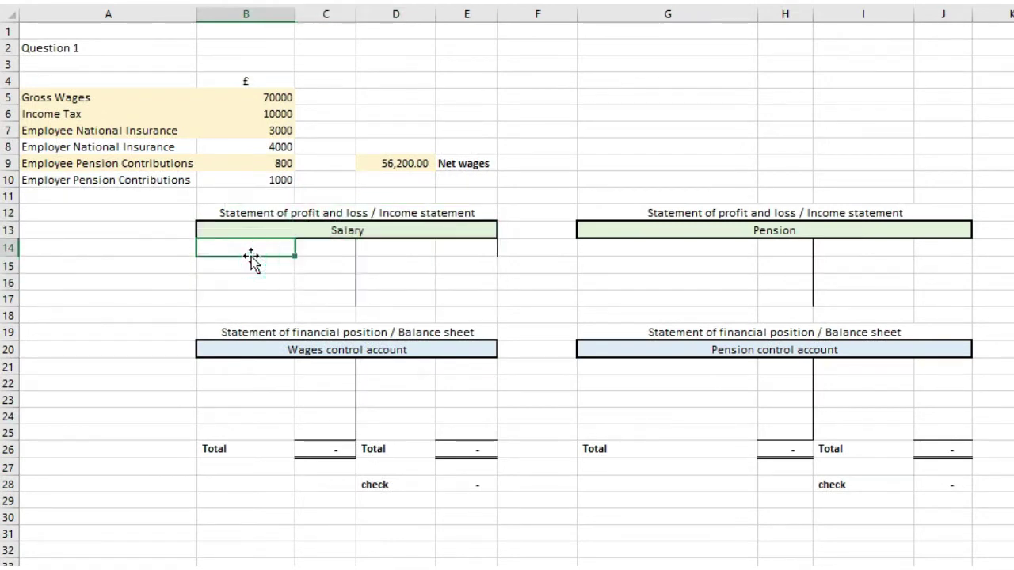
type("Gross wages")
key("Tab")
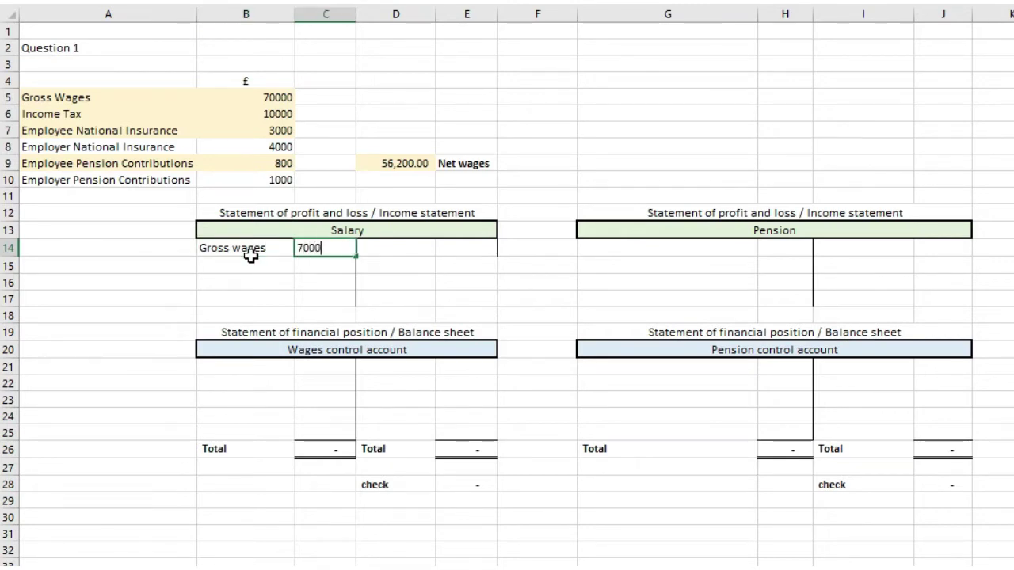
type("70,000")
key("Return")
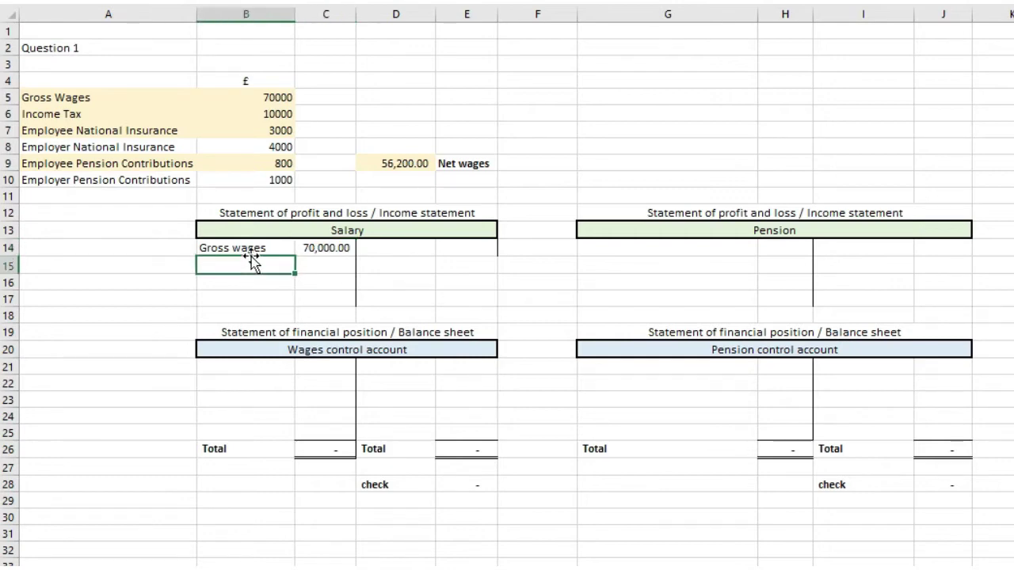
- Record "Net wages" on the credit side of the Wages control account in row 21, linking its amount to D9
left_click_drag(262, 247, 226, 253)
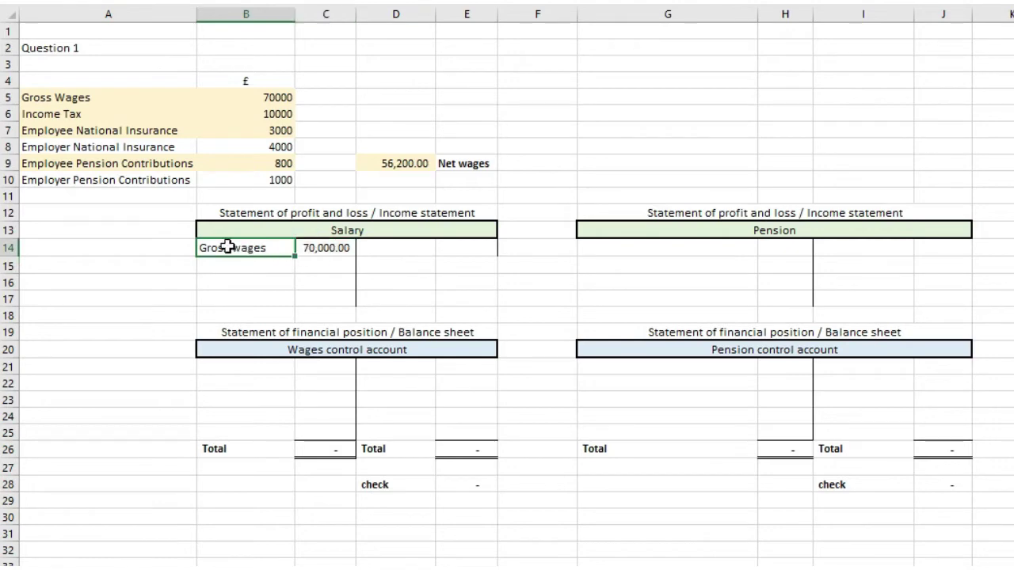
left_click(398, 370)
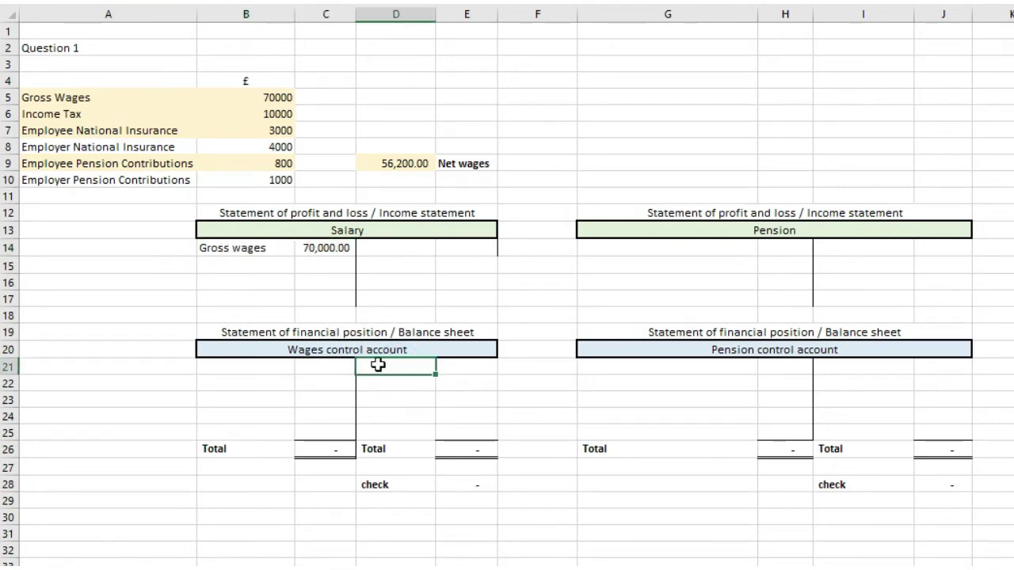
type("Net wages")
key("Tab")
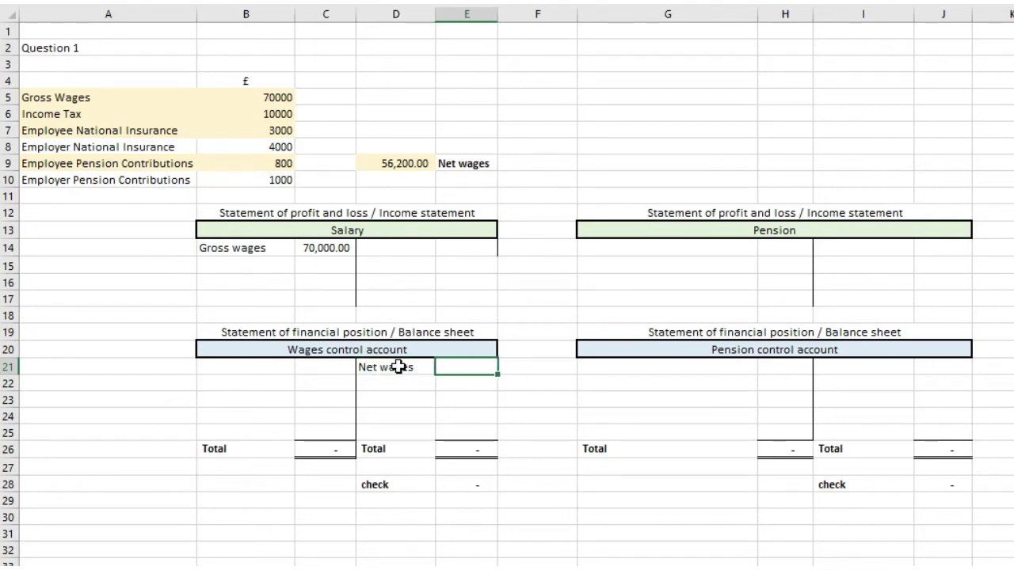
type("=")
left_click(414, 163)
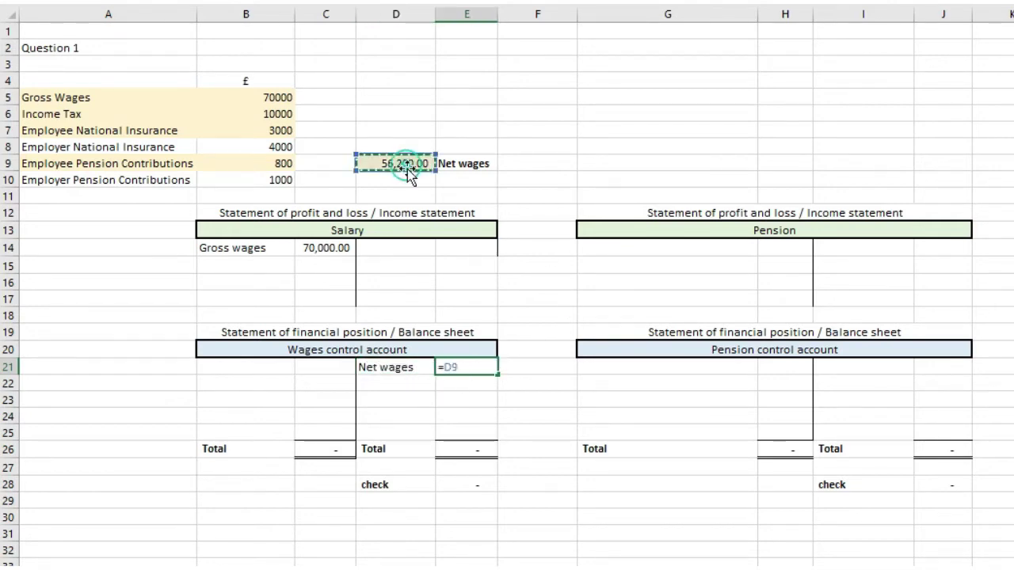
key("Return")
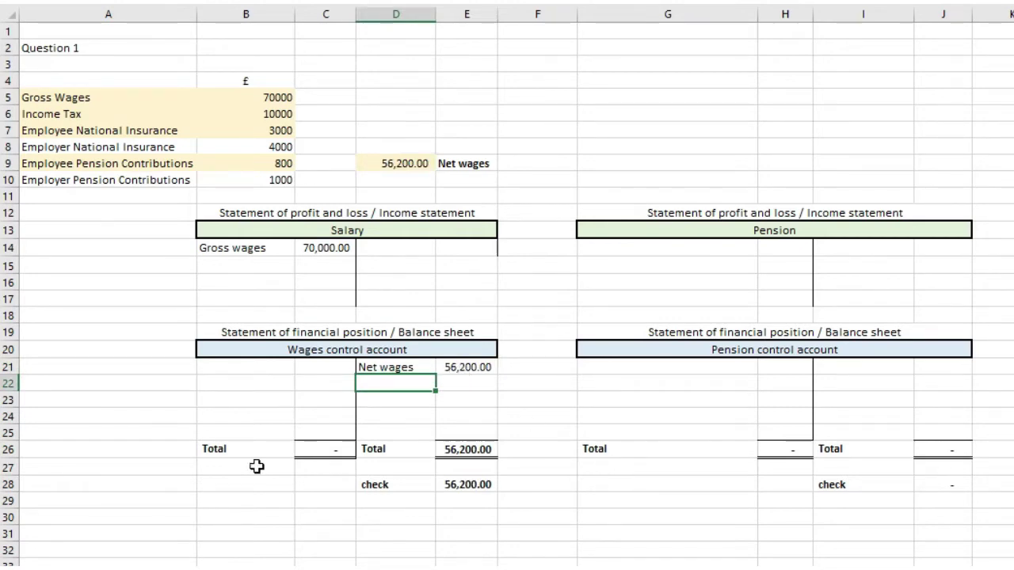
- Shade the Employer Pension Contributions label and amount in row 10 light grey
left_click(163, 533)
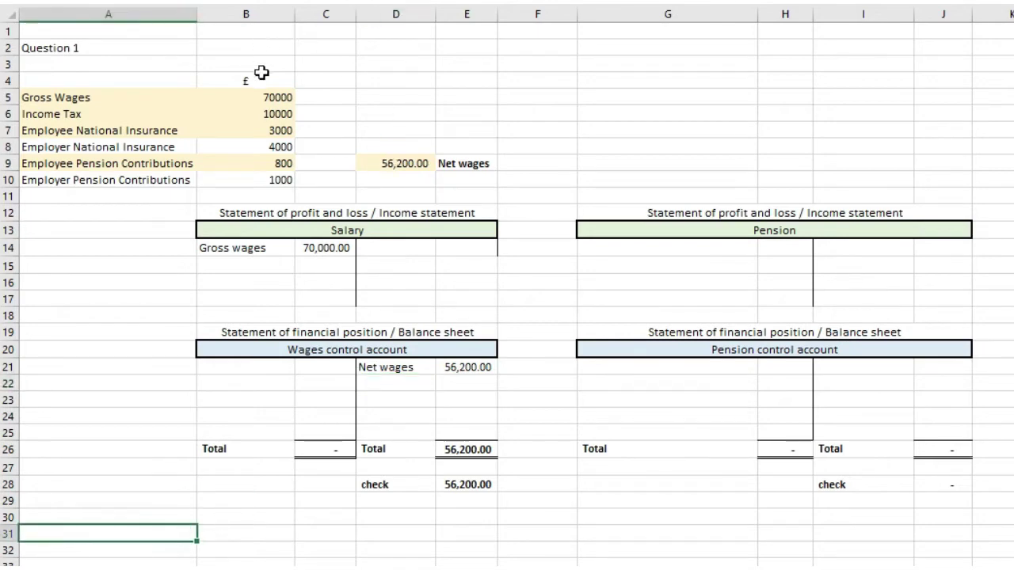
left_click_drag(711, 220, 706, 301)
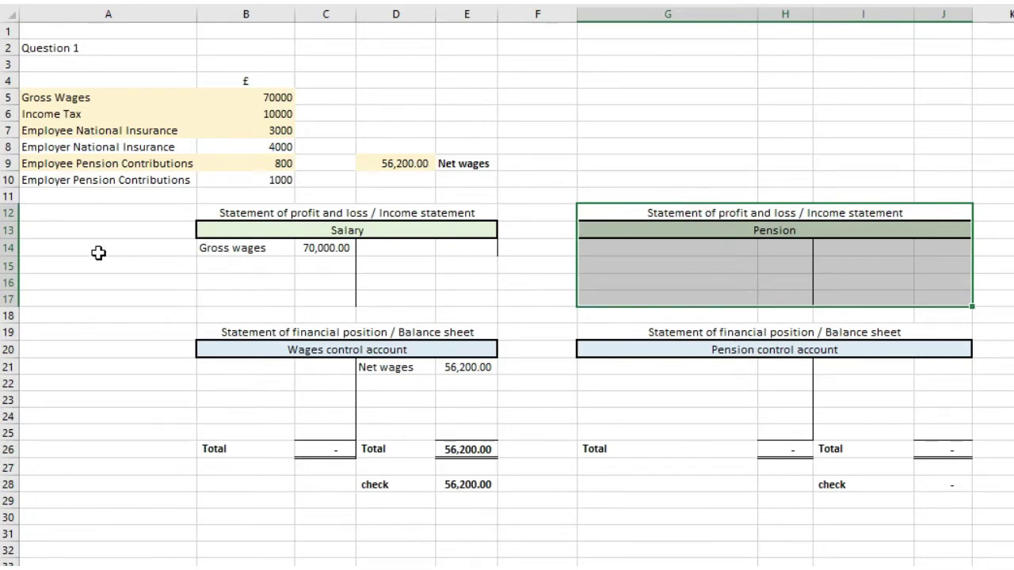
left_click_drag(148, 187, 238, 185)
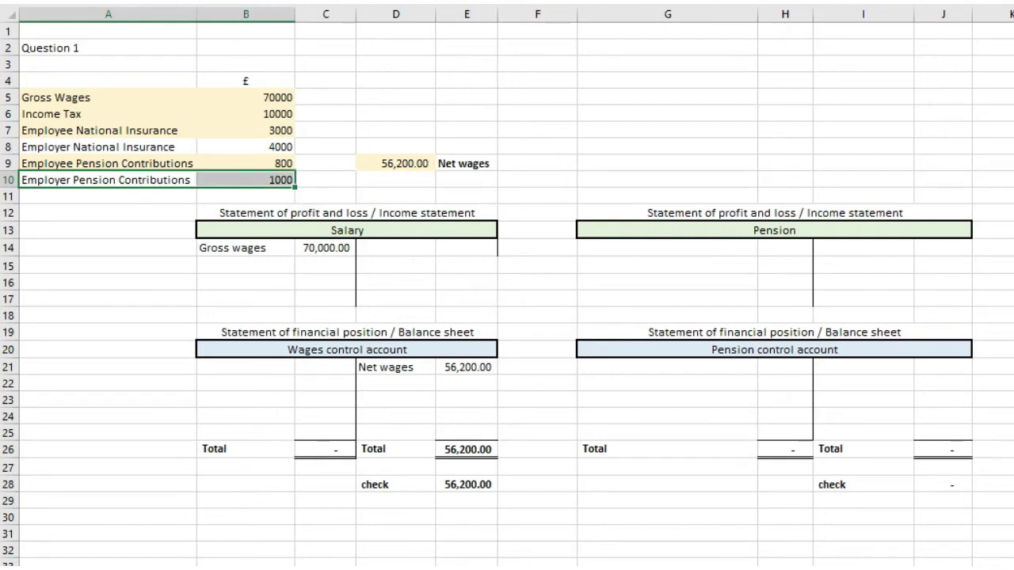
left_click(315, 2)
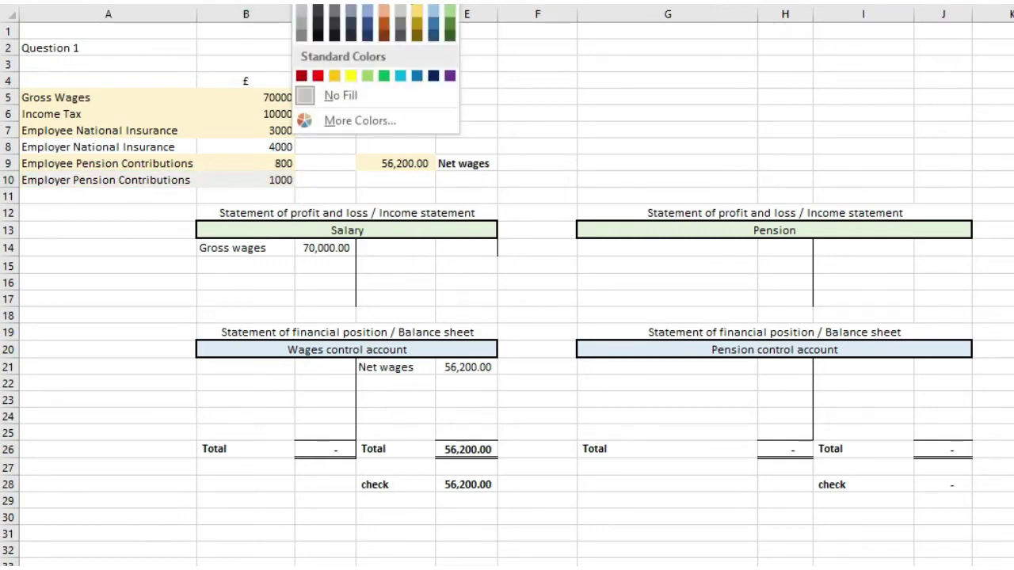
left_click(301, 4)
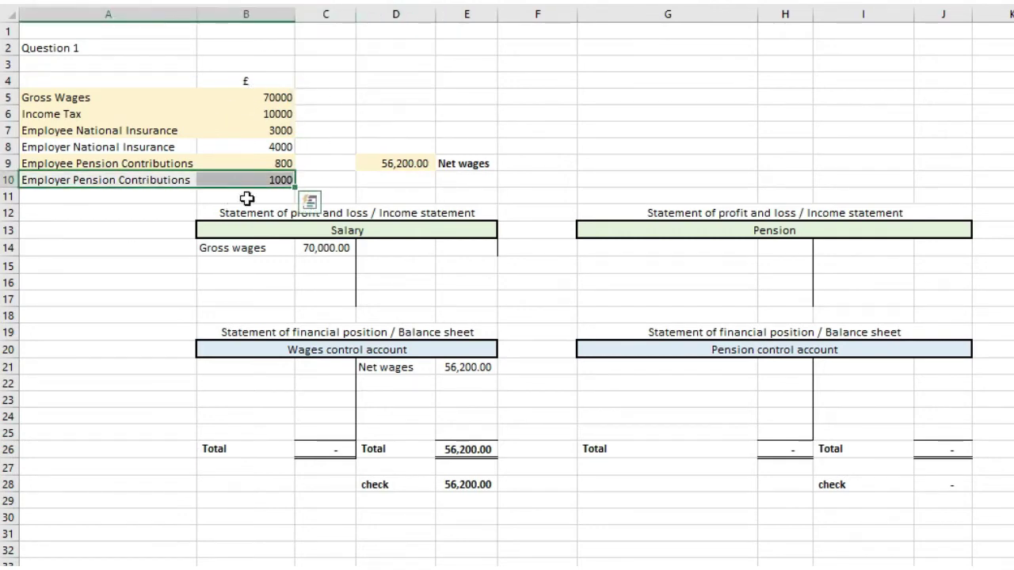
- Record "Employer pension" of 1,000 on the debit side of the Pension account in row 14
left_click(611, 249)
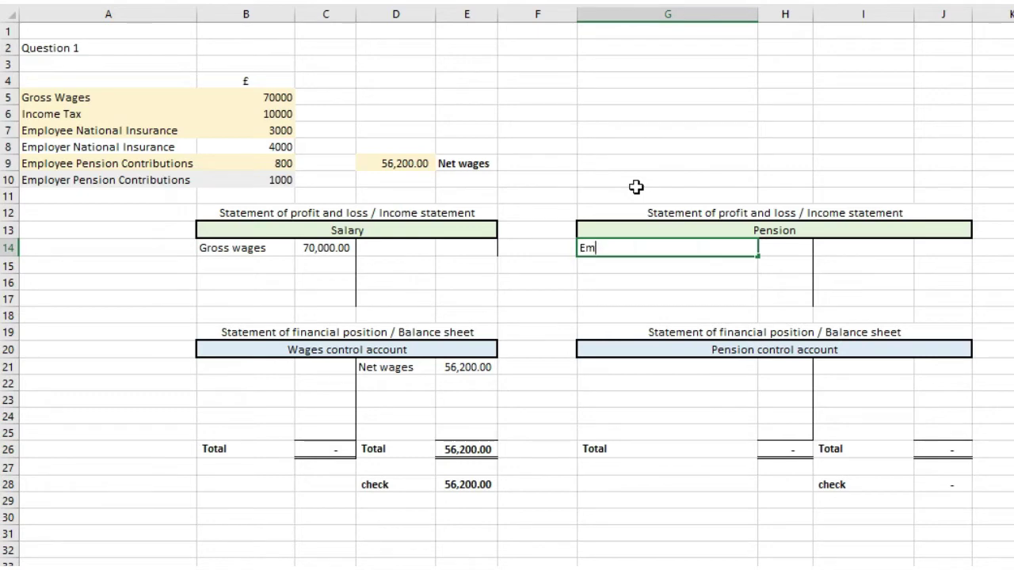
type("Employer pension")
key("Tab")
type("1000")
key("ctrl+Return")
key("Return")
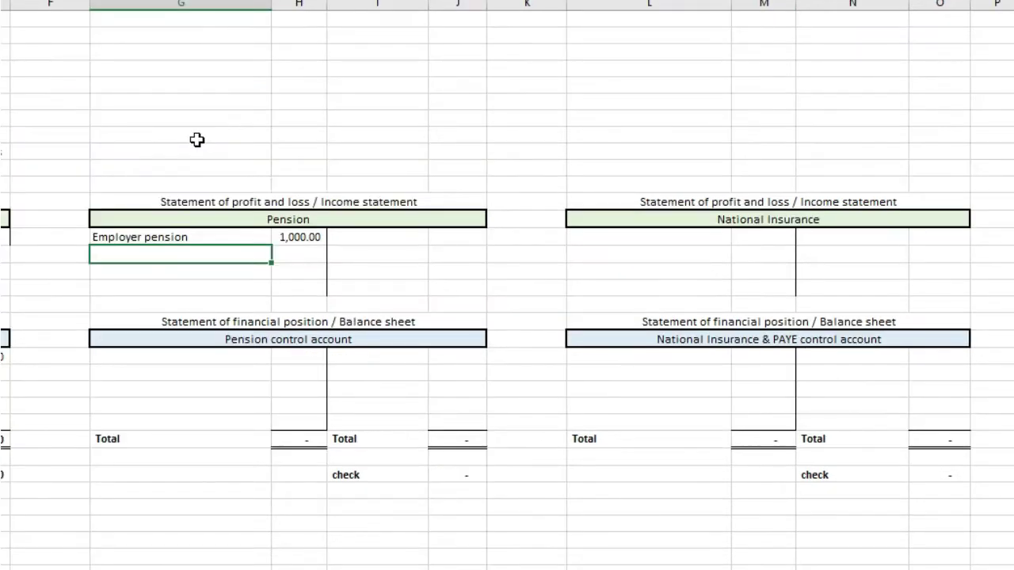
- Add the bold note "Cost to the employer sat in the profit and loss" above the Pension account
key("Up")
key("Up")
left_click(197, 139)
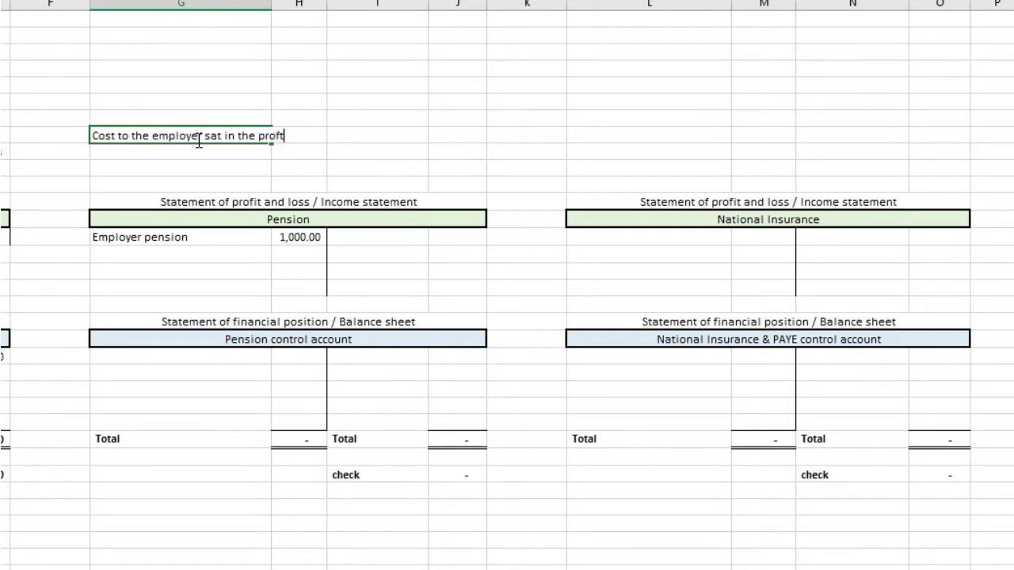
type("loss")
key("Return")
left_click_drag(196, 138, 370, 134)
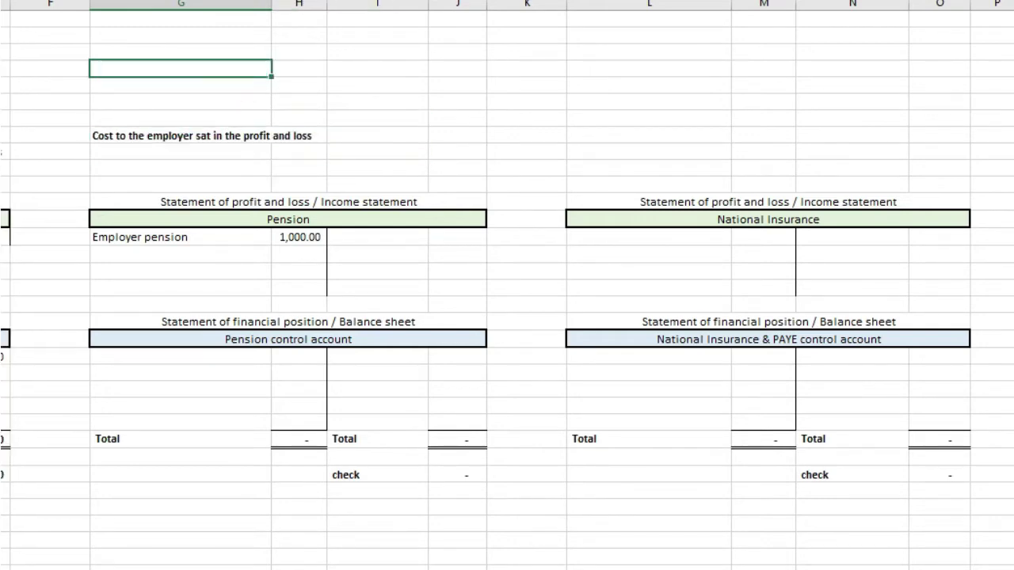
- Draw arrows from the employer cost note to the Pension and National Insurance profit and loss accounts
left_click_drag(193, 148, 301, 188)
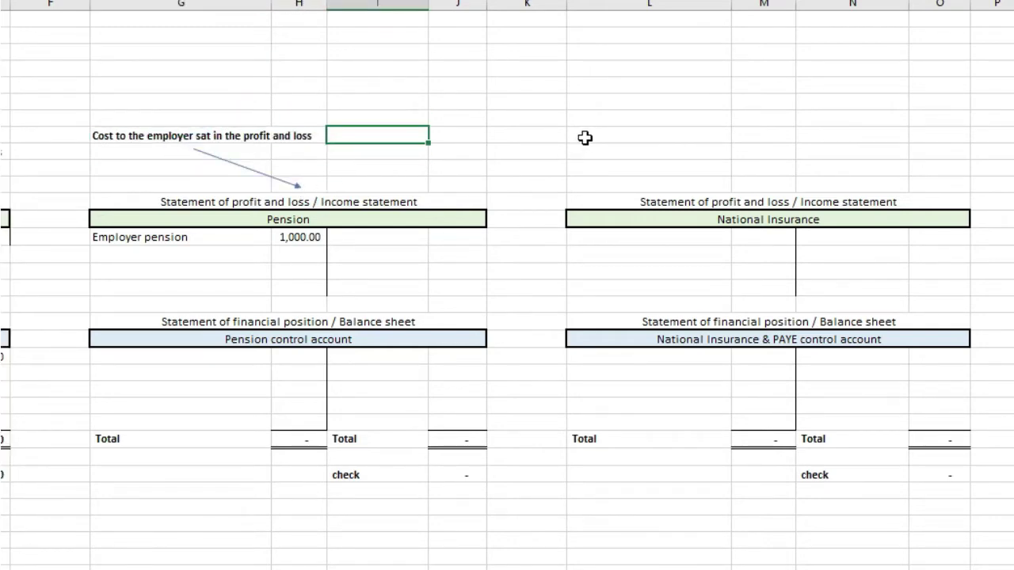
left_click_drag(633, 199, 656, 295)
left_click(556, 170)
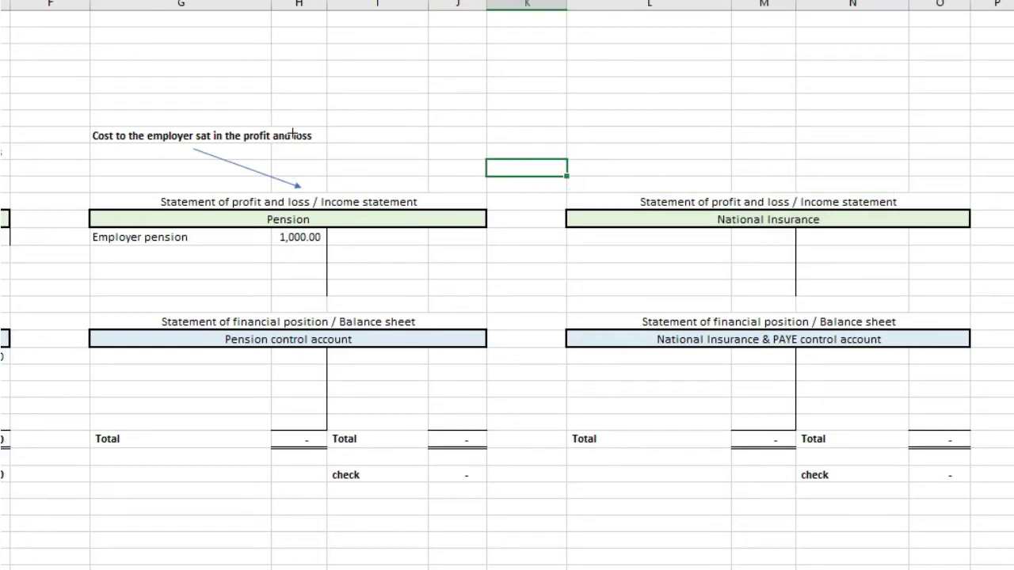
left_click_drag(329, 137, 690, 187)
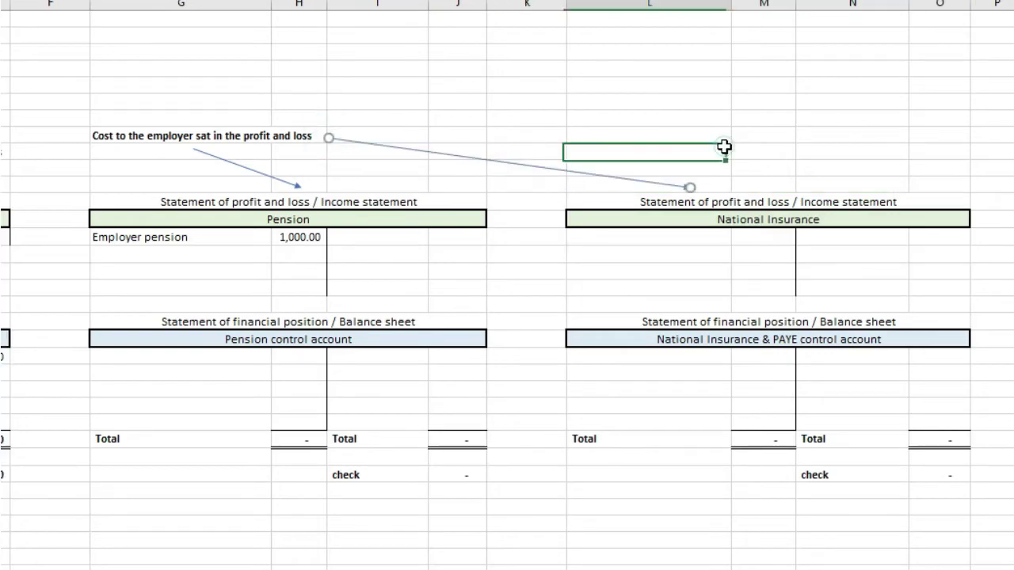
left_click(724, 147)
- Shade the Employer National Insurance row light grey and record "Employer NI" of 4,000 as a debit in the National Insurance account
left_click(101, 203)
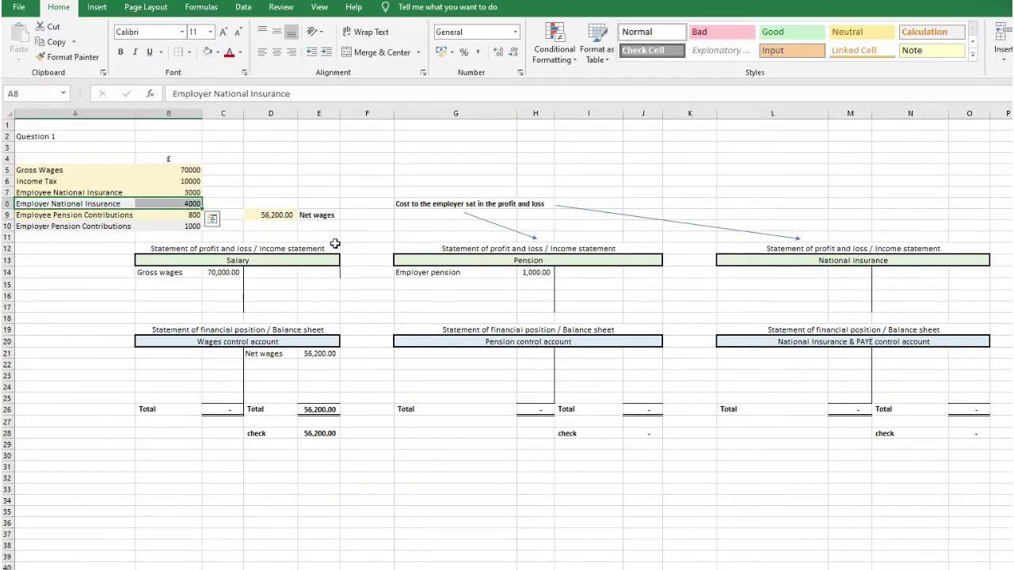
left_click(746, 273)
type("Employer")
key("Tab")
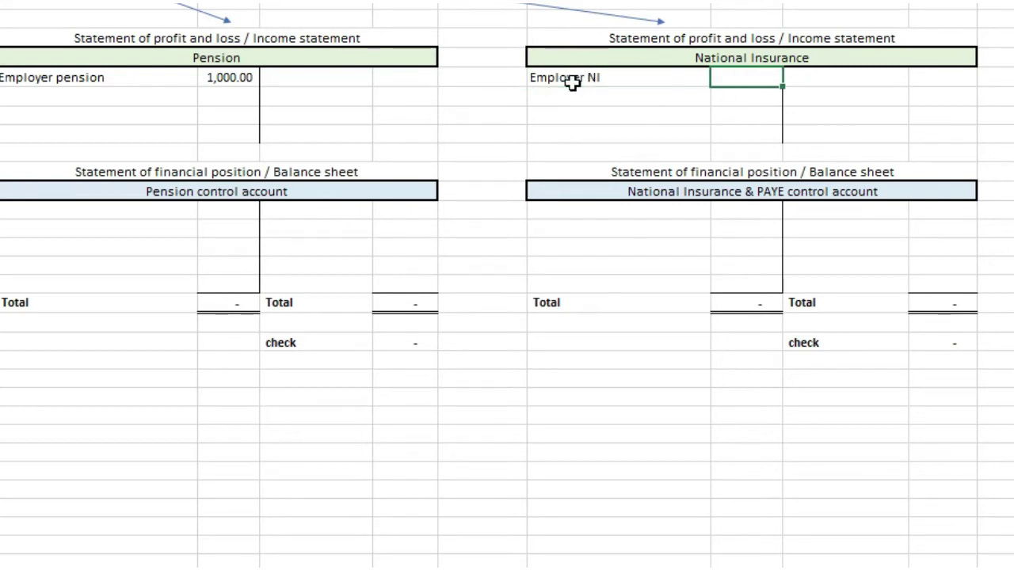
type("4,000")
key("Return")
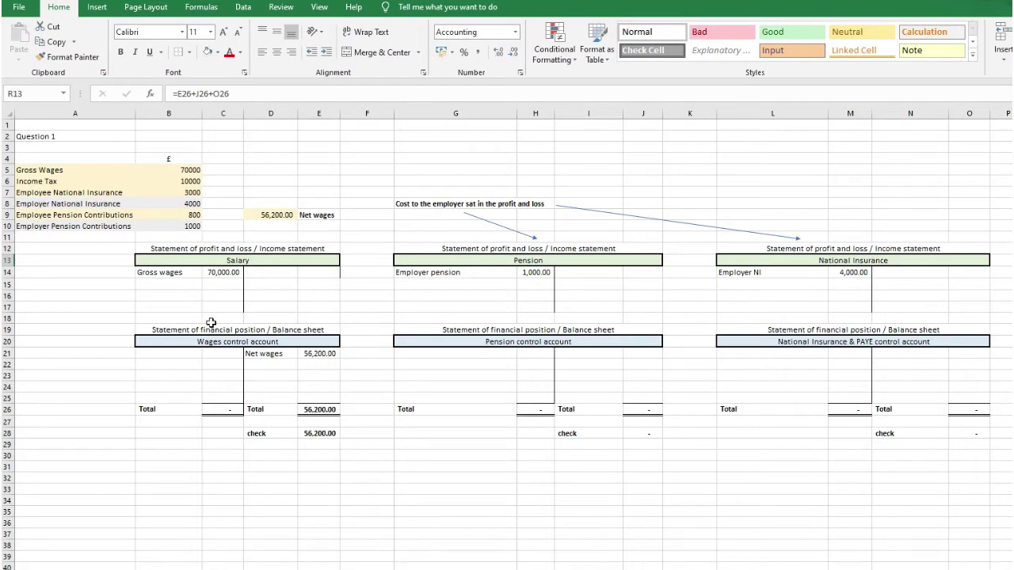
left_click_drag(210, 322, 1012, 342)
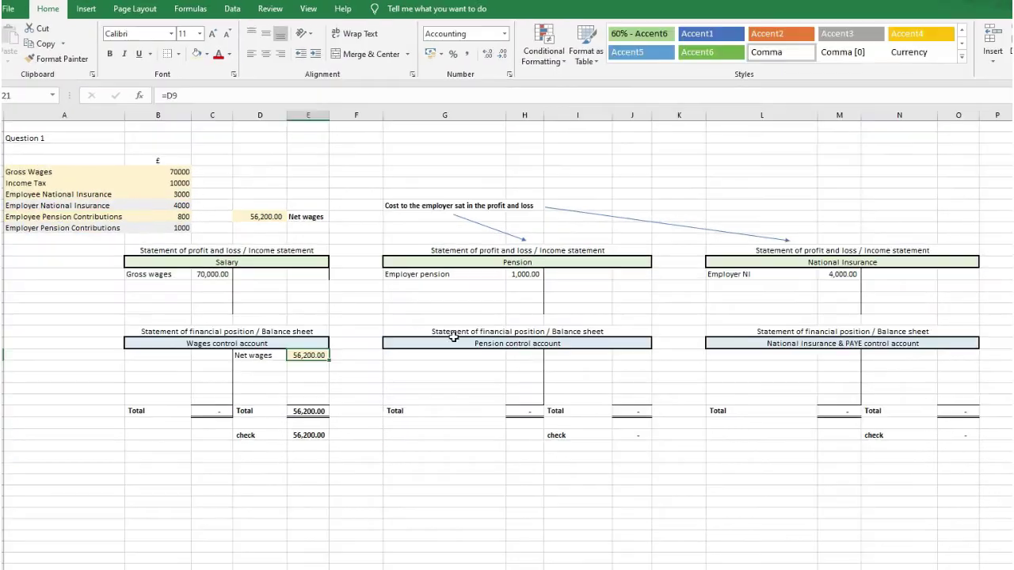
left_click_drag(497, 331, 502, 421)
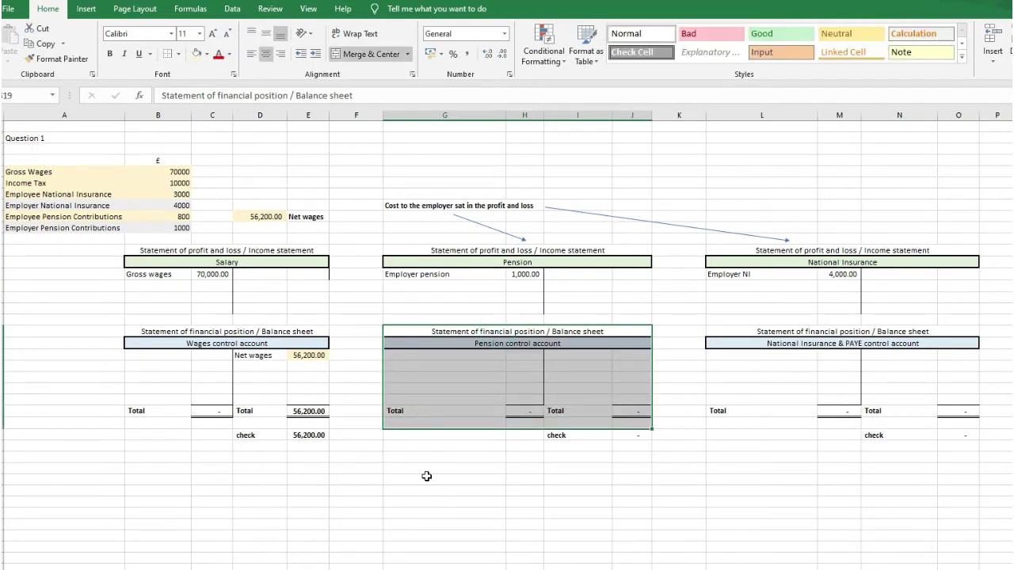
left_click(426, 476)
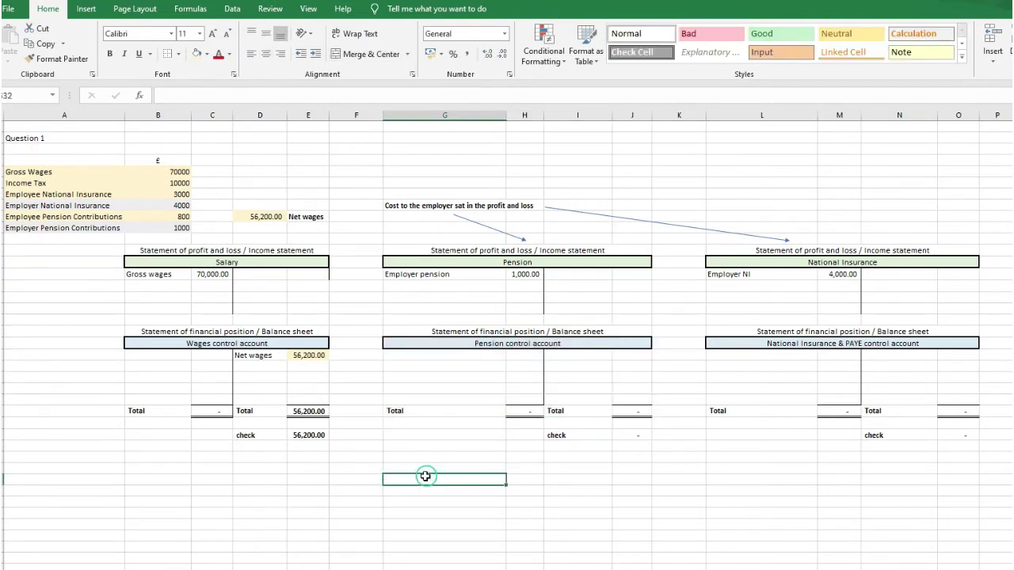
- Record "Employer pension" of 1,000 on the credit side of the Pension control account in row 21
left_click(572, 353)
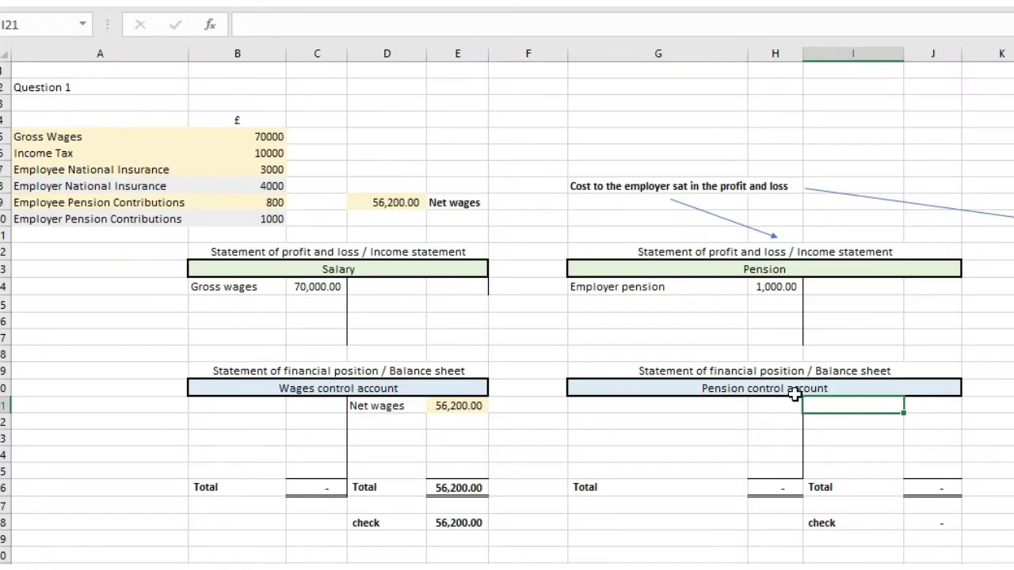
left_click(489, 274)
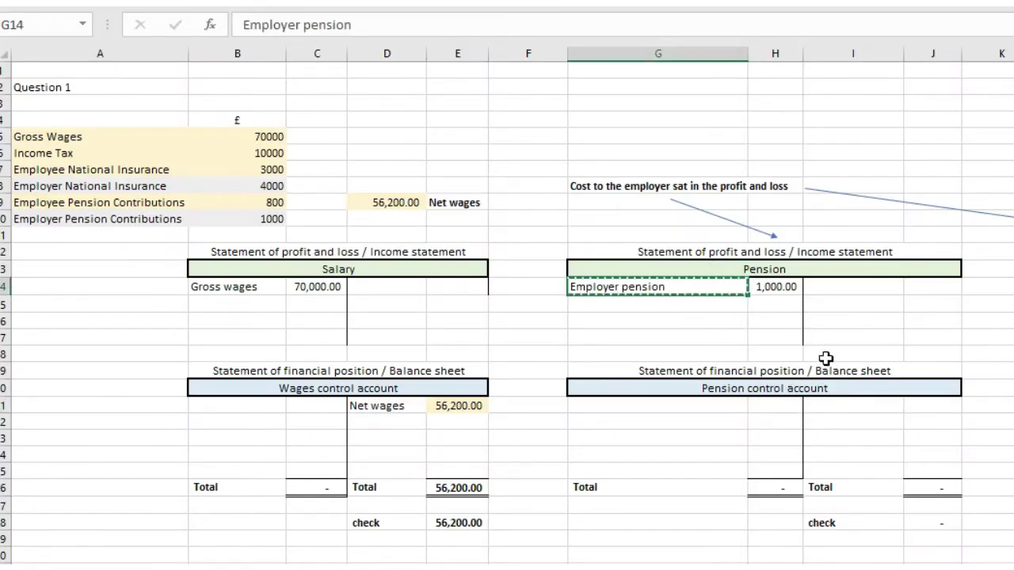
key("ctrl+c")
right_click(848, 407)
left_click(909, 482)
left_click(948, 402)
type("1000")
key("Return")
- Record "Employee pension" of 800 on the credit side of the Pension control account in row 22
left_click(844, 423)
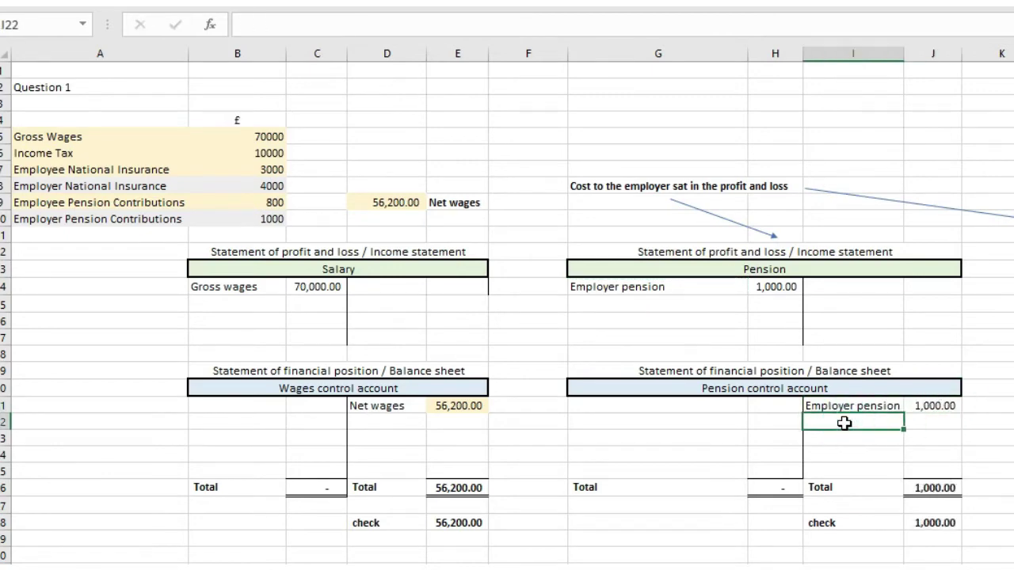
type("Employee pension")
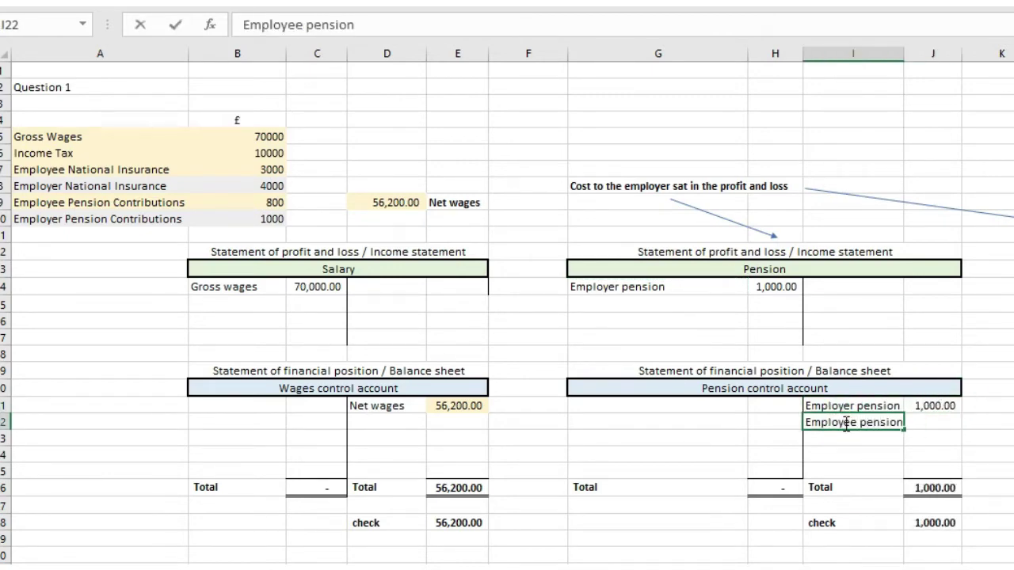
key("Tab")
type("8")
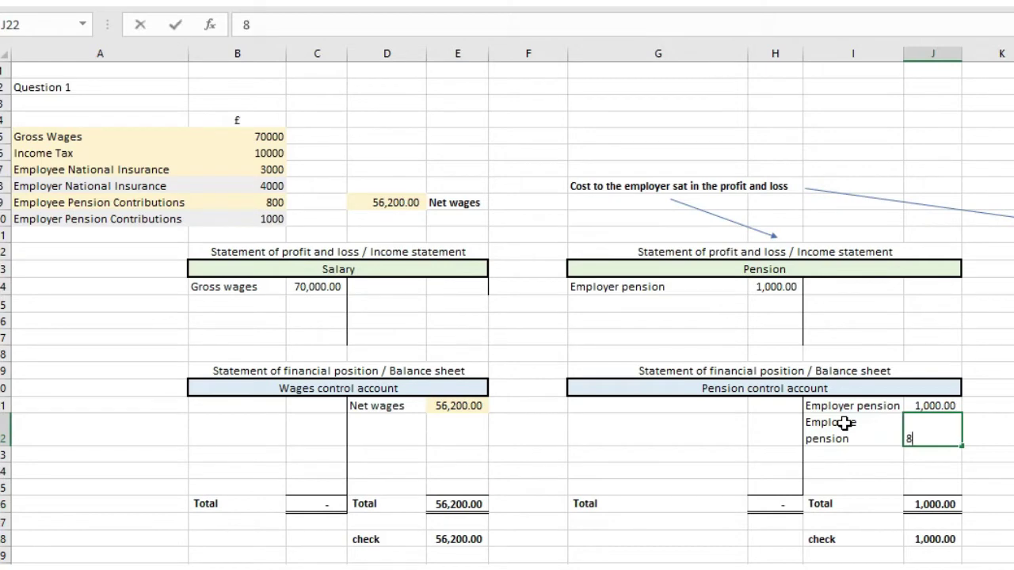
key("Tab")
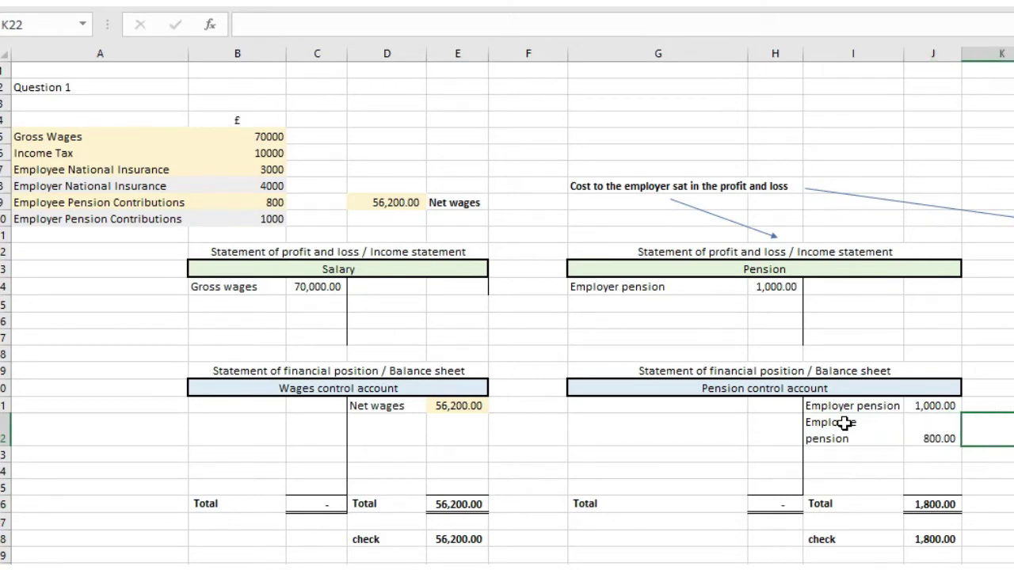
left_click_drag(829, 403, 923, 425)
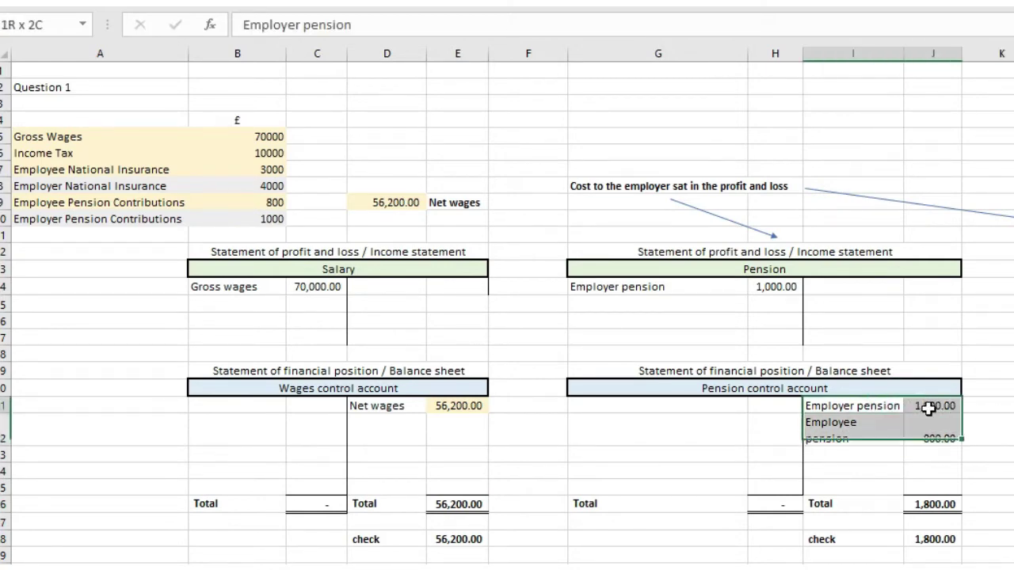
left_click(844, 430)
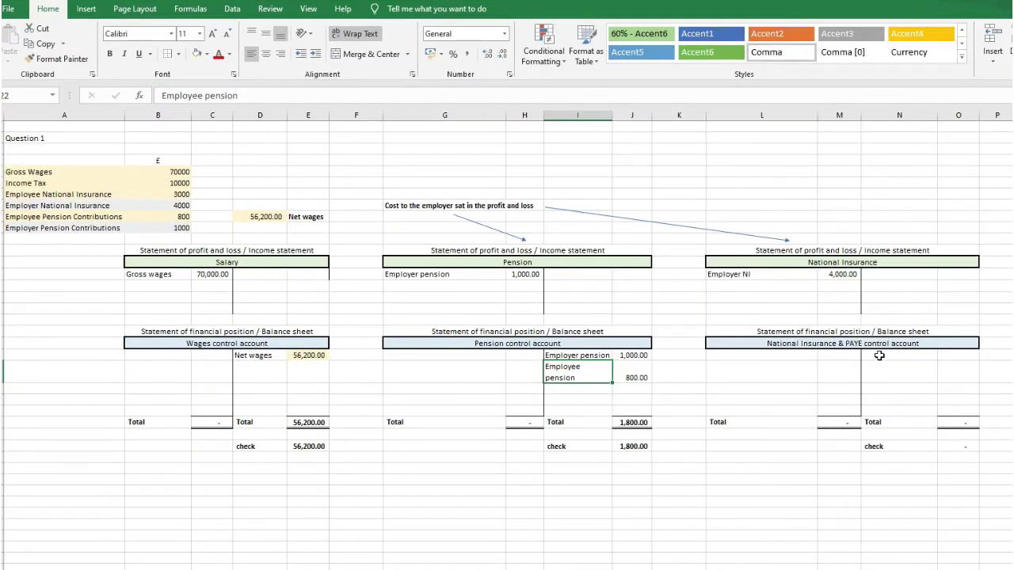
- Copy the Employer NI entry of 4,000 to the credit side of the National Insurance & PAYE control account in row 21
left_click(879, 355)
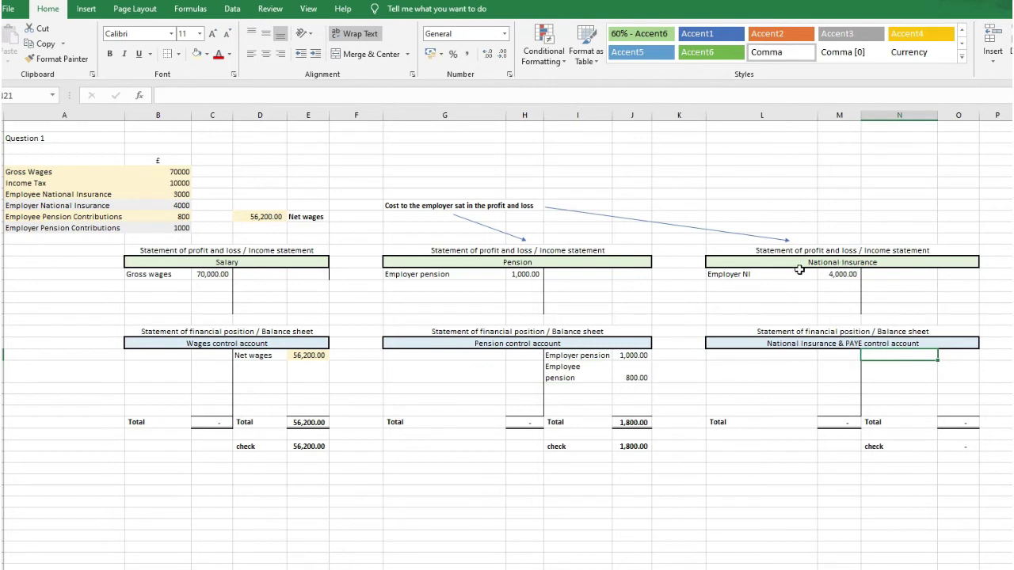
left_click_drag(792, 275, 830, 273)
key("ctrl+c")
right_click(868, 355)
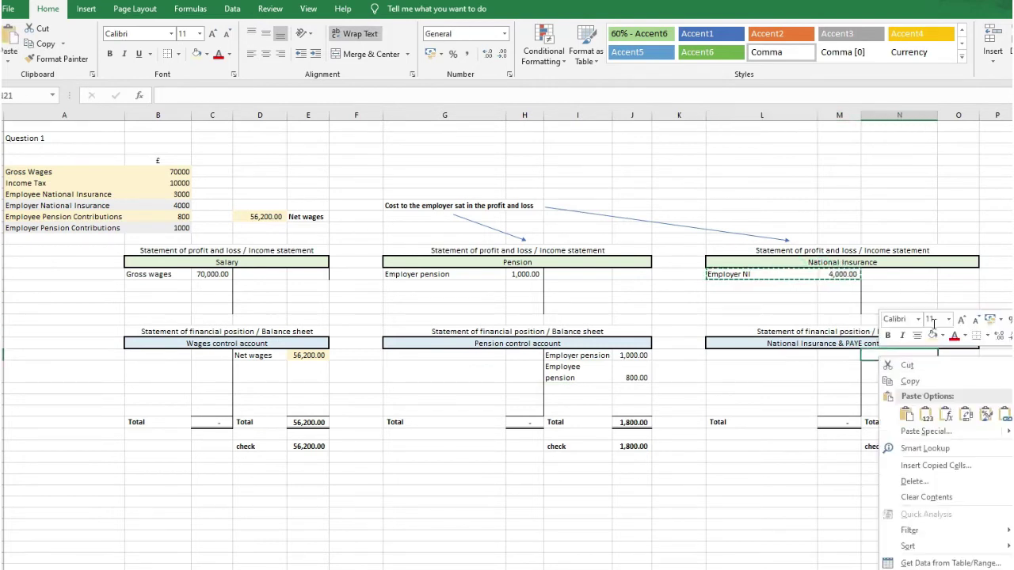
left_click(918, 412)
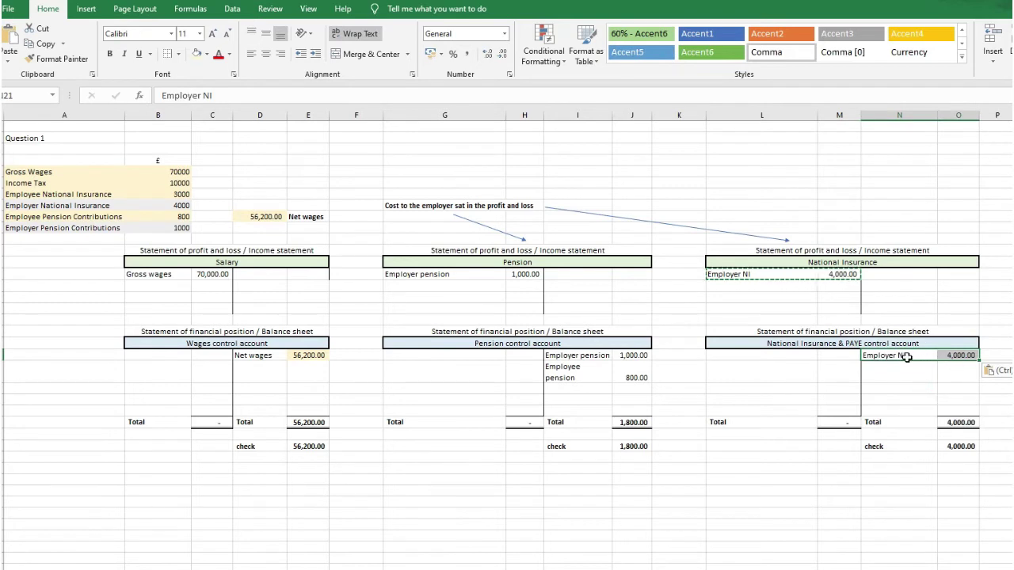
- Record "Employee NI" of 3,000 on the credit side of the National Insurance & PAYE control account in row 22
left_click(872, 371)
type("Employee NI")
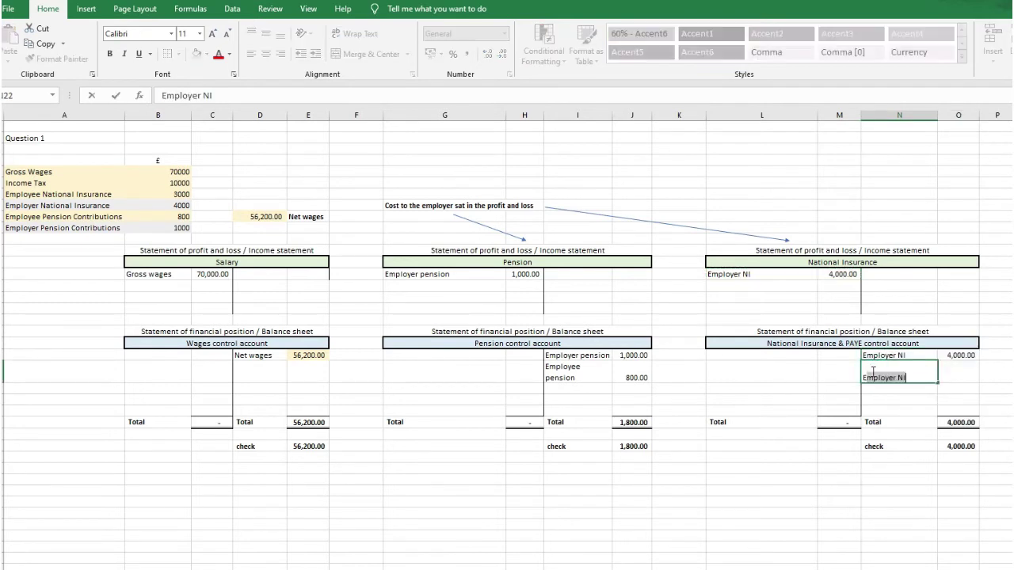
key("Tab")
key("Return")
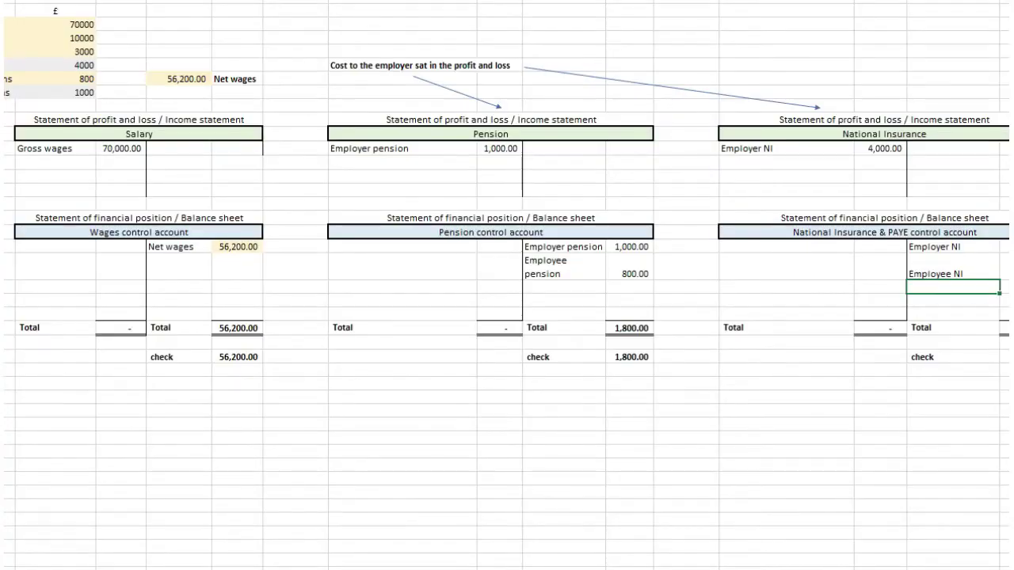
- Draw an arrow from the National Insurance & PAYE control account's check to a new note "This is what is owed to HMRC" below it
left_click_drag(916, 378, 791, 448)
left_click(771, 464)
type("This is what is owed to")
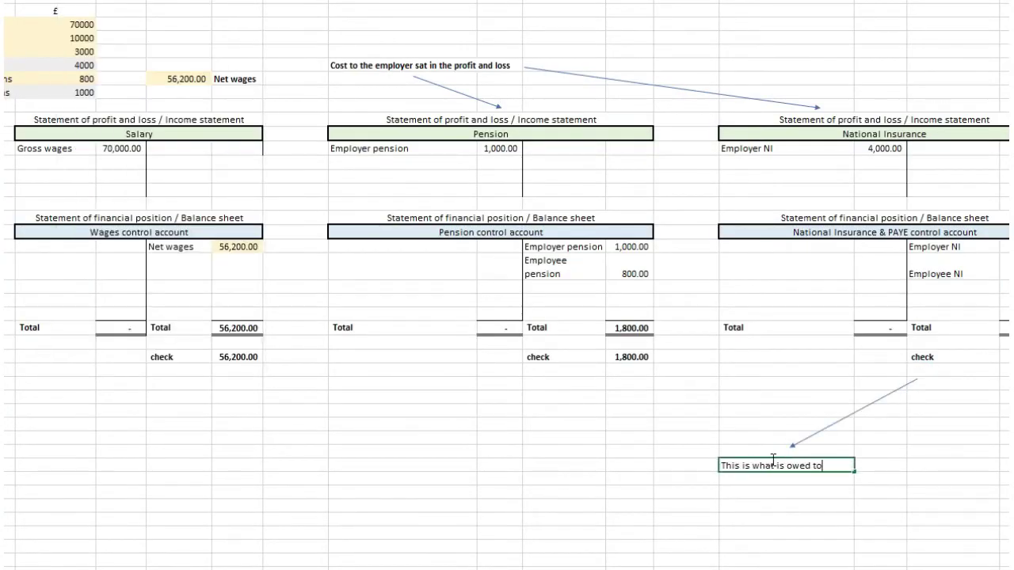
type(" HMRC")
key("Return")
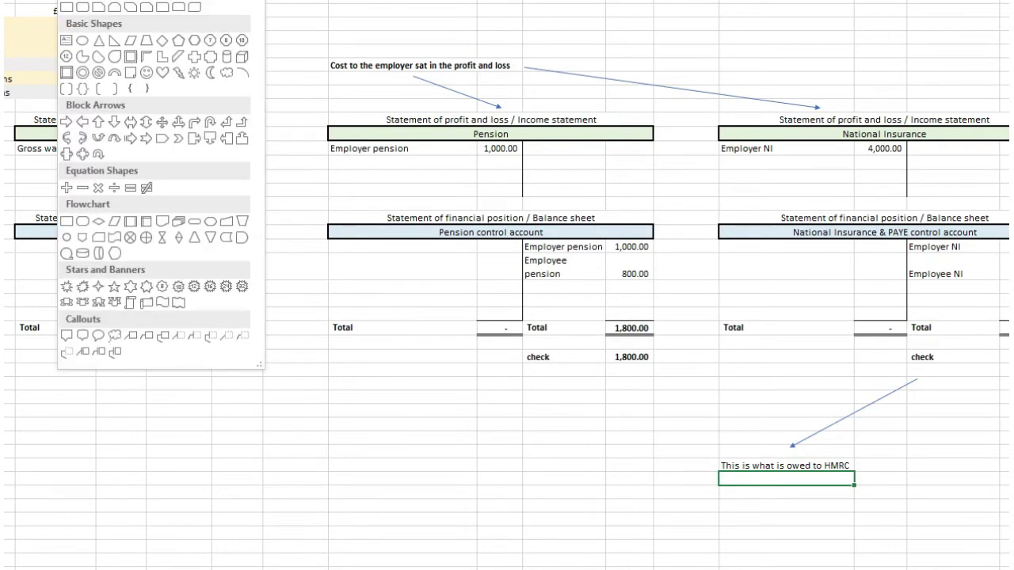
- Draw an arrow from the Pension control account's check to a new note "This is what is owed to the pension authority" below it
left_click_drag(614, 368, 486, 464)
left_click(409, 479)
type("This is what is ow")
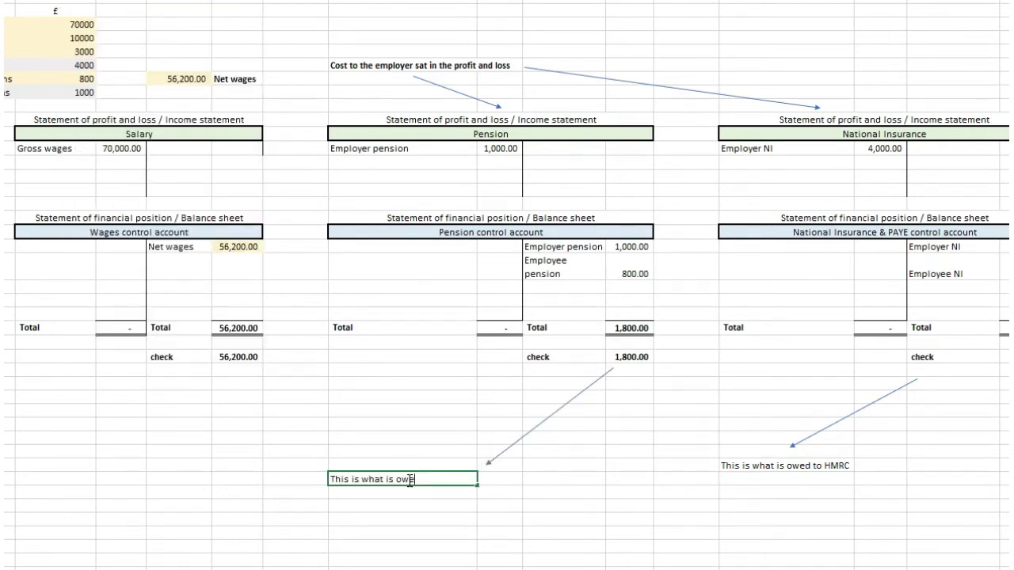
type("ed to the pension authority")
key("Return")
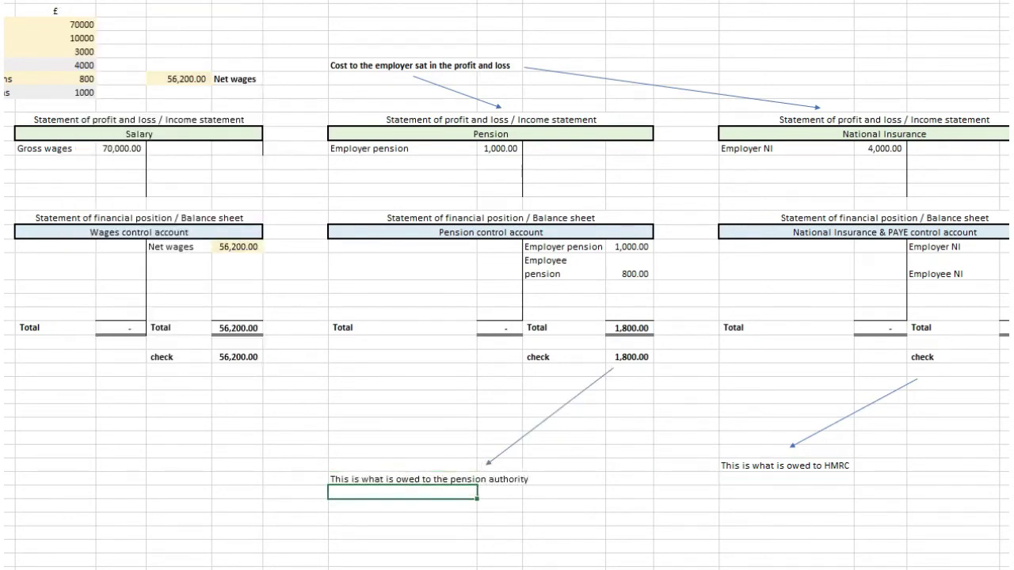
- Draw an arrow from the Wages control account's check to a new note "This is what is owed to the employees" below it
left_click_drag(220, 373, 117, 462)
left_click(62, 478)
type("This is what is owed to the employees")
key("Return")
- Add the line "Hence all liabilities" beneath the employees, pension authority and HMRC notes
type("Hence all liabilities")
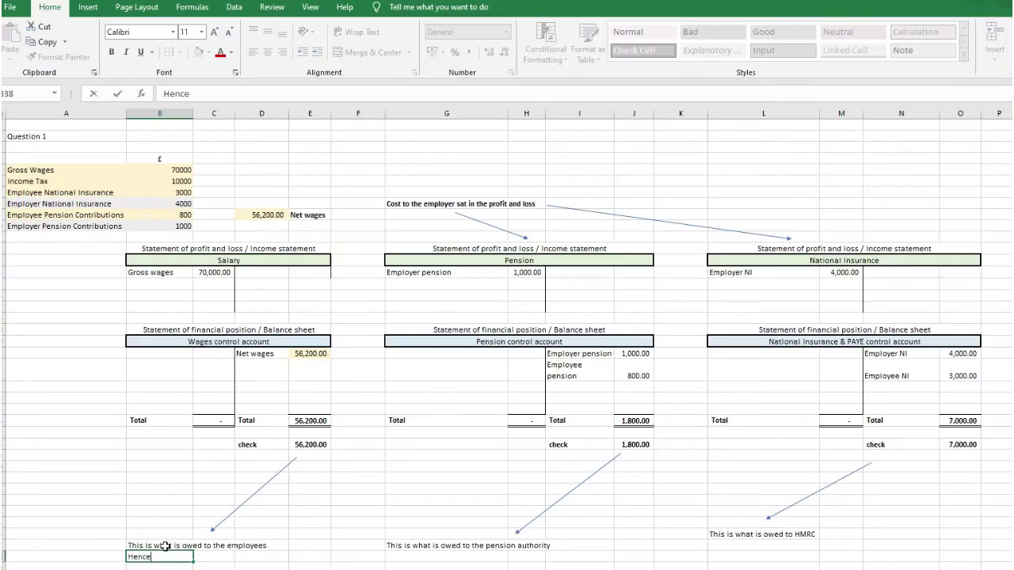
key("ctrl+Return")
key("ctrl+c")
left_click(401, 492)
key("ctrl+v")
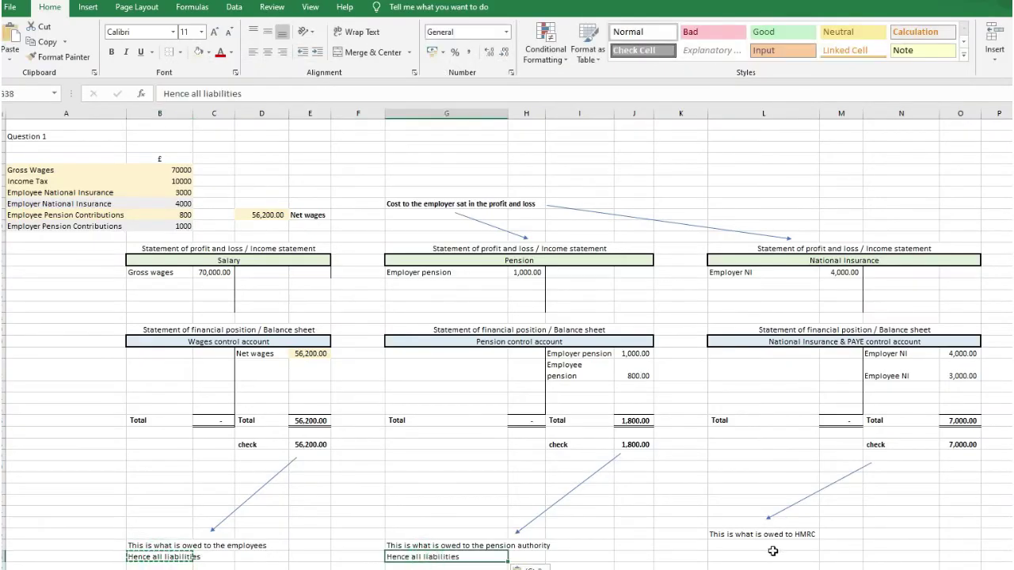
left_click(772, 546)
key("ctrl+v")
key("Escape")
left_click(901, 504)
left_click_drag(960, 353, 961, 400)
left_click_drag(633, 353, 634, 400)
left_click_drag(309, 353, 298, 396)
left_click(634, 534)
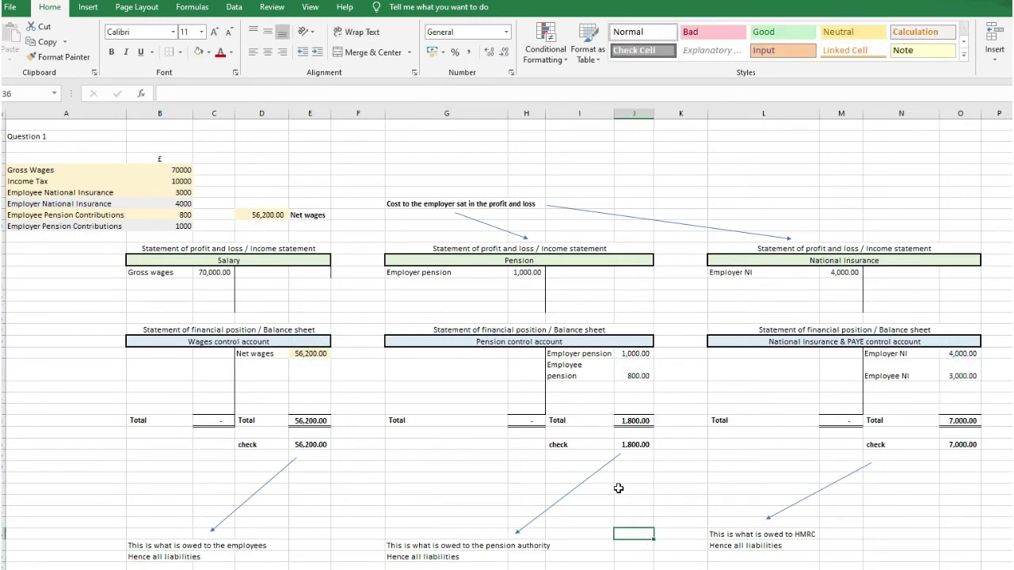
left_click(797, 343)
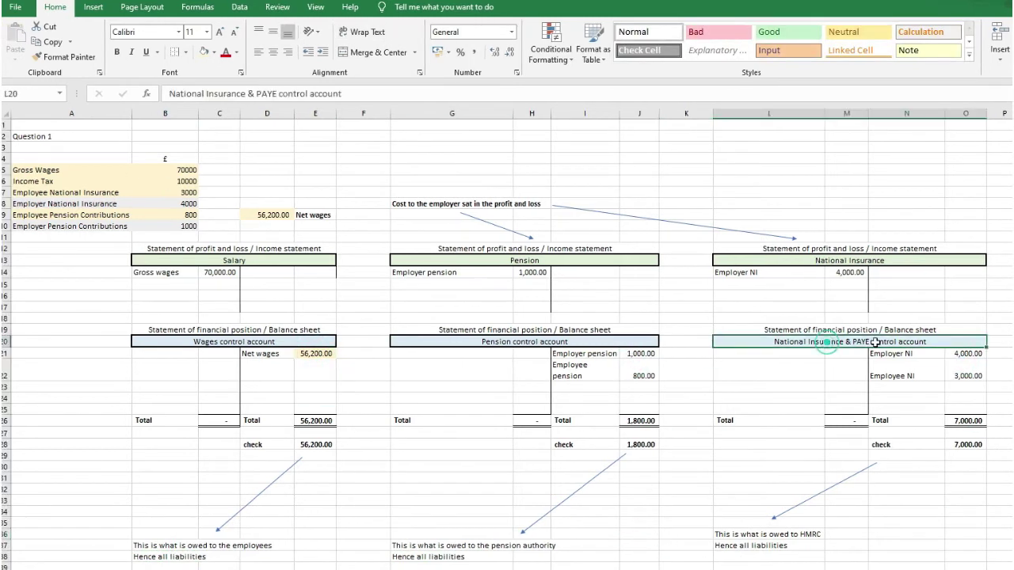
- Add the note "This is National Insurance and PAYE or Pay as you Earn" in L39, below the HMRC note
left_click(760, 564)
type("T")
type("ational Ins")
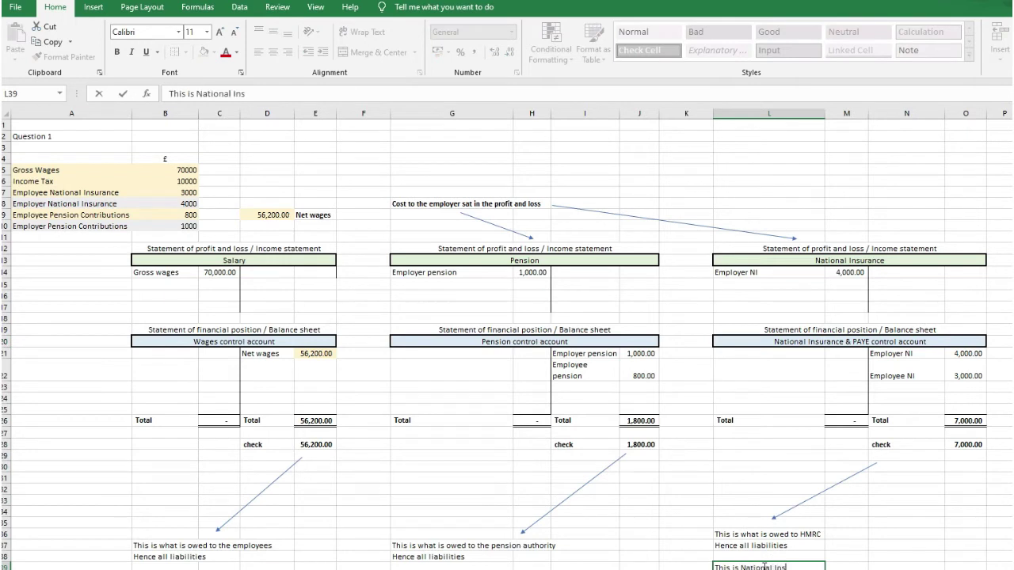
type("urance and PAYE or Pay as you Earn")
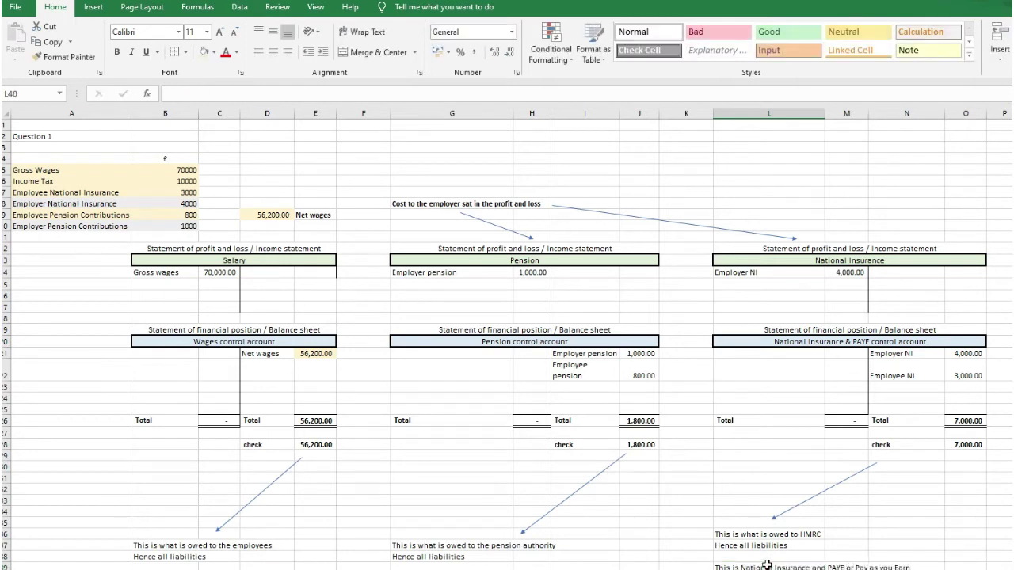
- Record "PAYE" of 10,000 on the credit side of the National Insurance & PAYE control account in row 23
left_click(896, 387)
type("PAYE")
key("Tab")
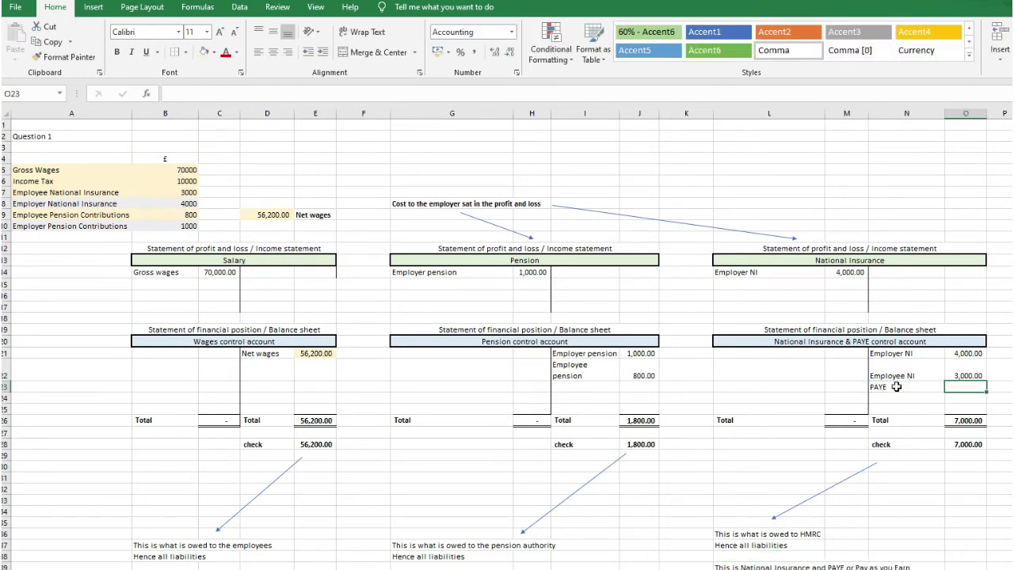
type("10000")
key("Tab")
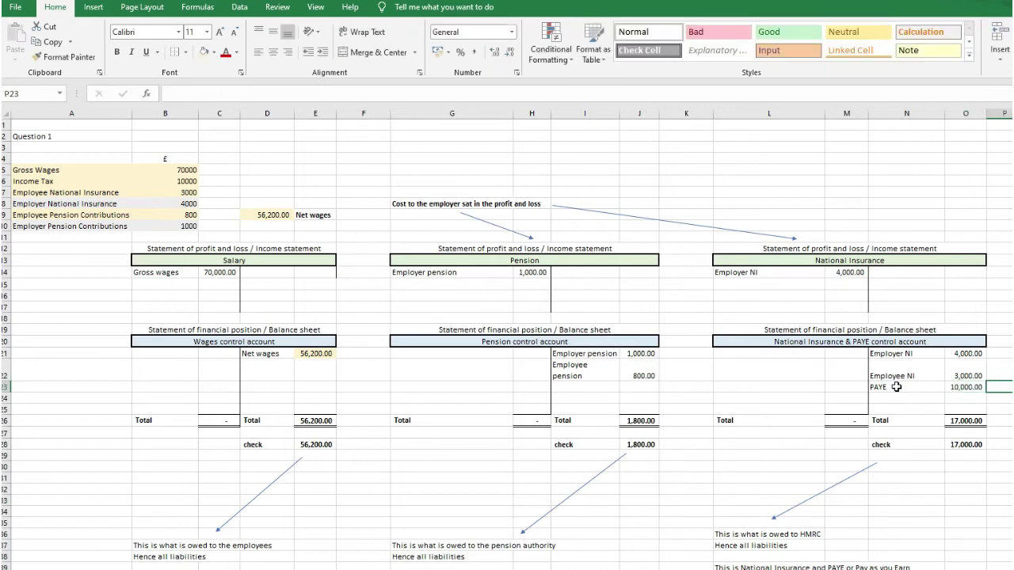
- Add the note "OK nets off" in S15, beneath the check of the P&L and BS totals
left_click_drag(1013, 214, 1013, 226)
left_click(1013, 248)
left_click(958, 91)
key("Return")
left_click(959, 92)
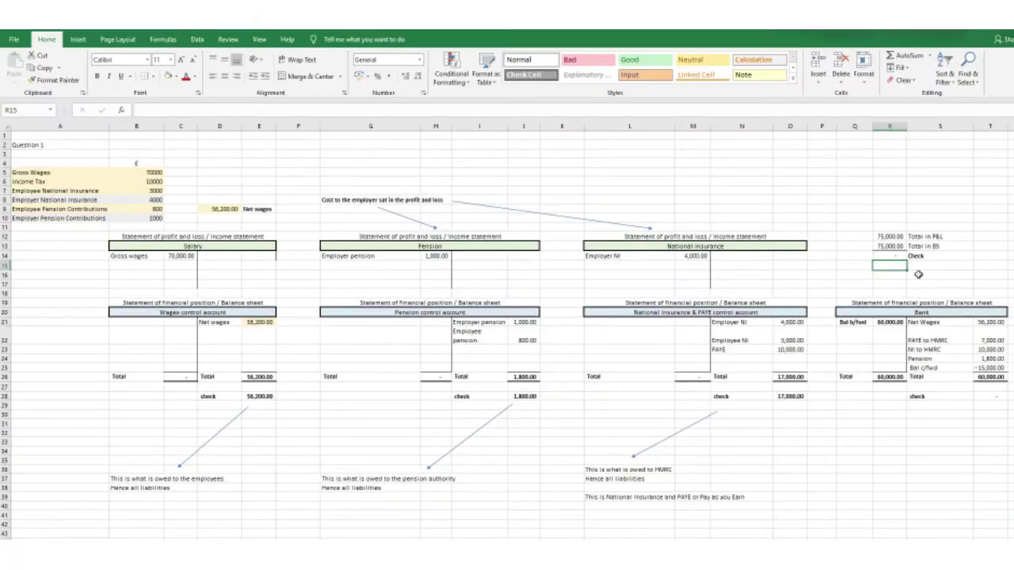
left_click(917, 267)
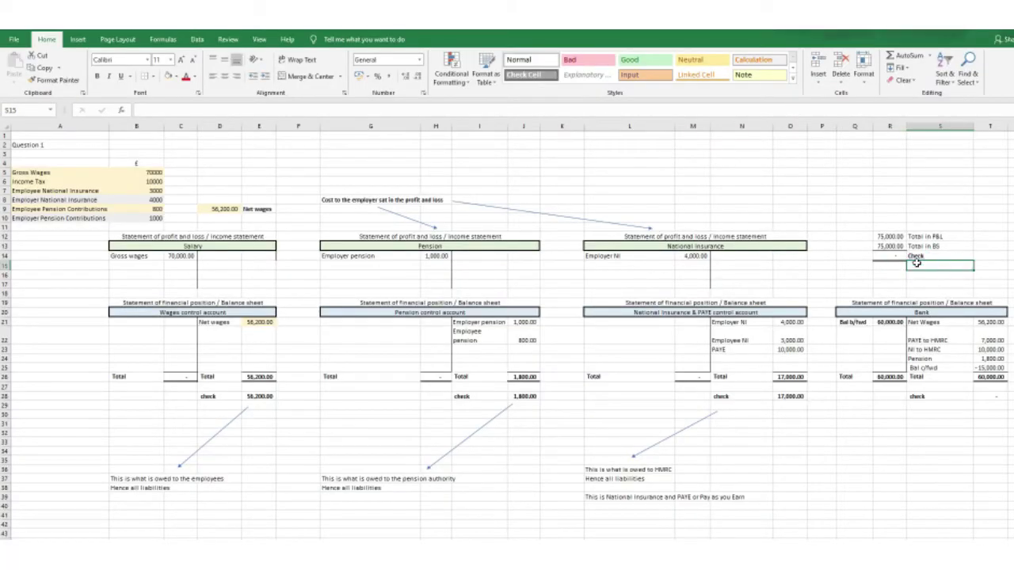
type("OK nets off")
key("Return")
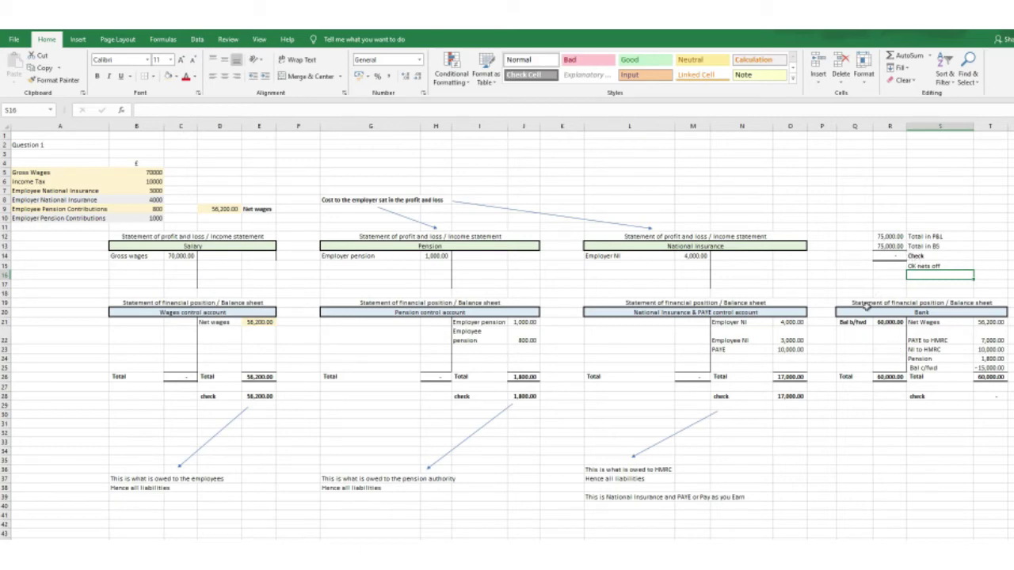
- Shade the Net Wages amount in the Bank account light yellow to match the Net wages entry in the Wages control account
left_click(991, 324)
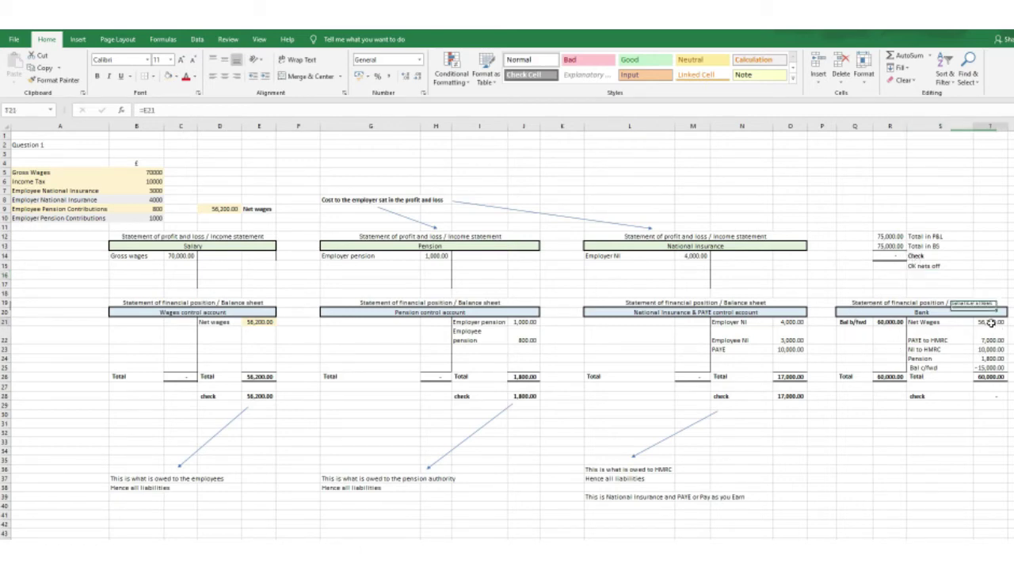
mouse_move(247, 323)
left_mouse_down()
mouse_move(234, 323)
mouse_move(246, 323)
left_mouse_up()
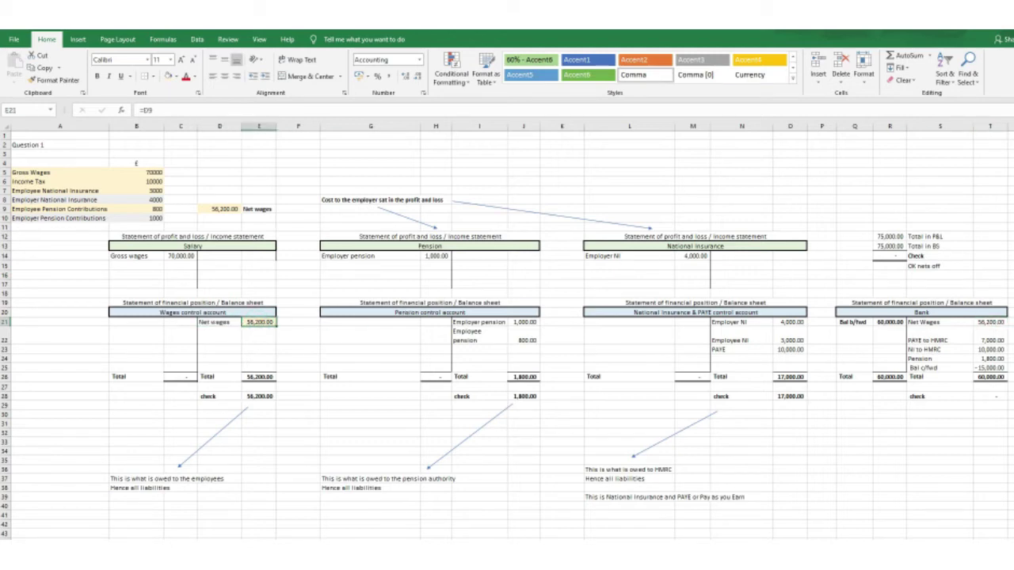
left_click(990, 323)
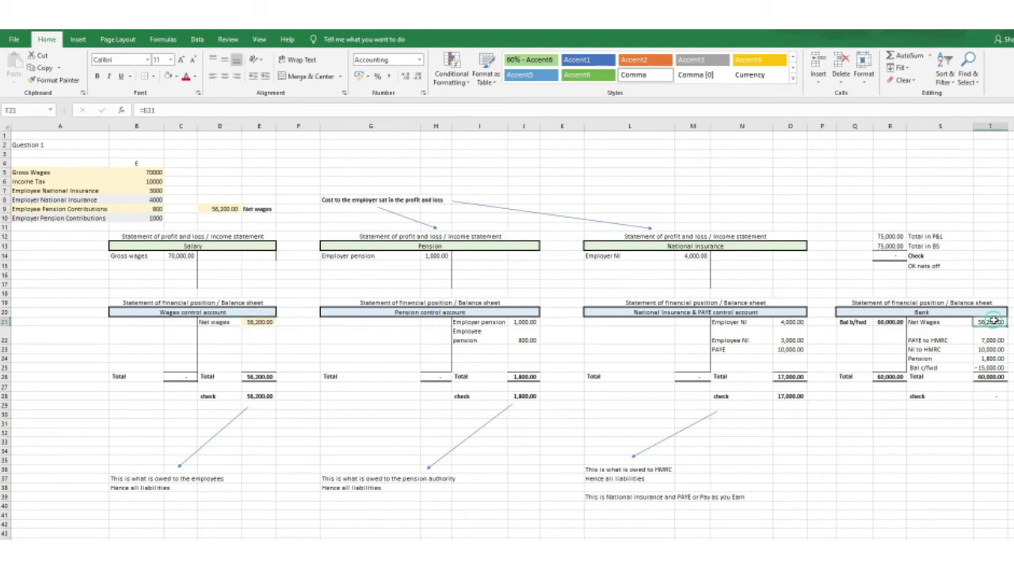
- Record "Payment" of 56,200 on the debit side of the Wages control account in row 21
left_click(151, 323)
type("Pe")
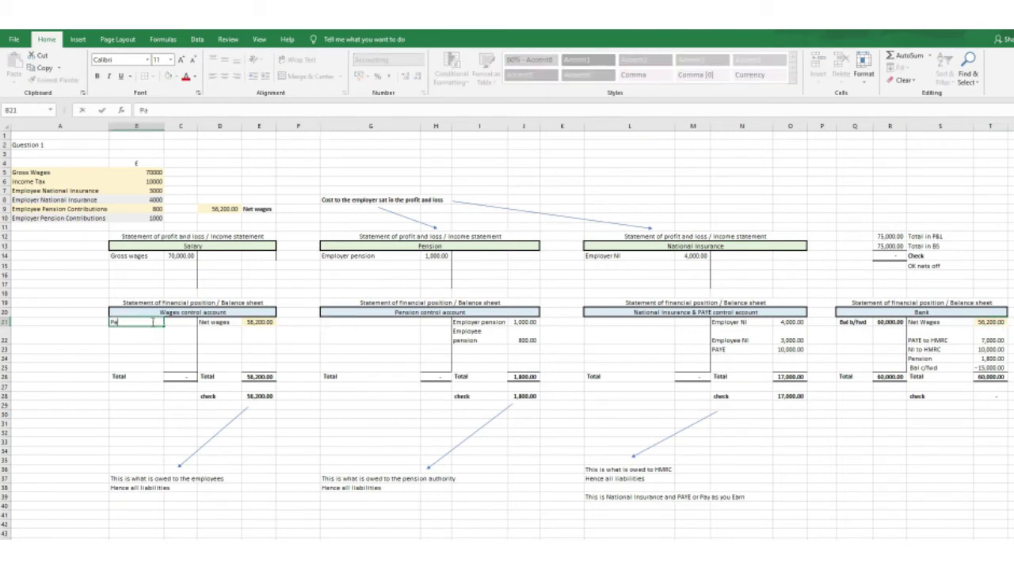
type("yment")
key("Tab")
type("56,2")
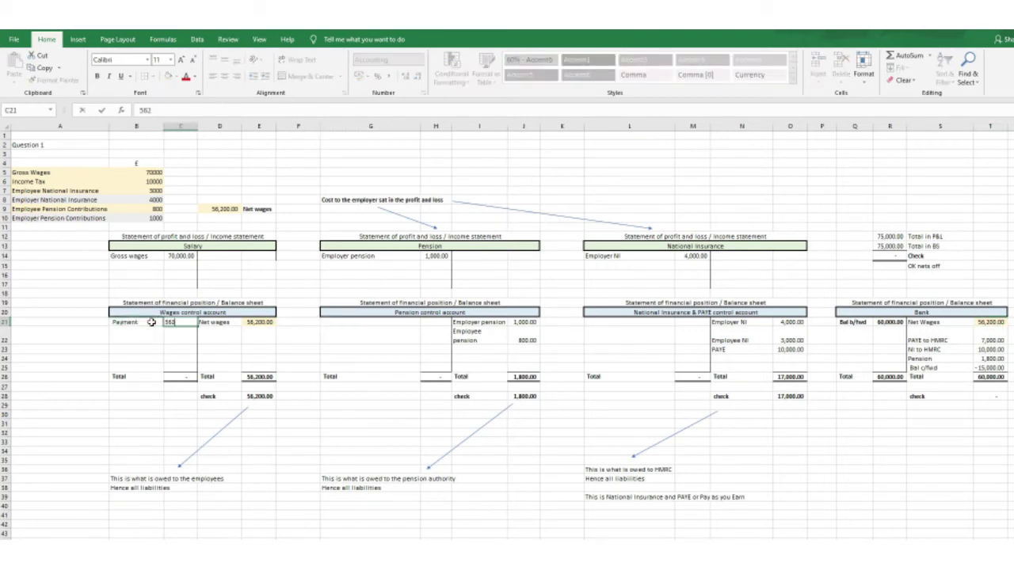
type("00")
key("Return")
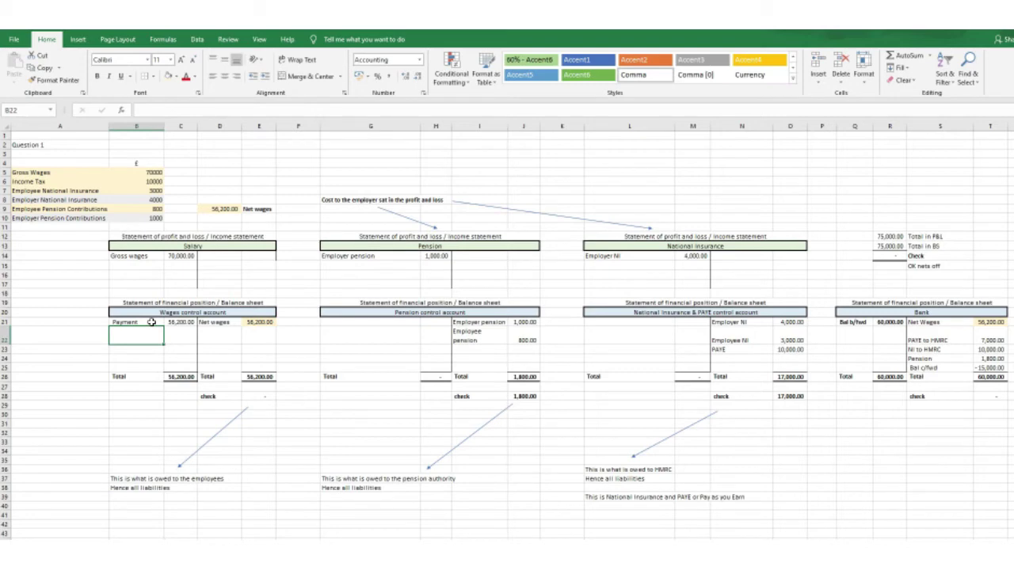
left_click_drag(150, 322, 271, 406)
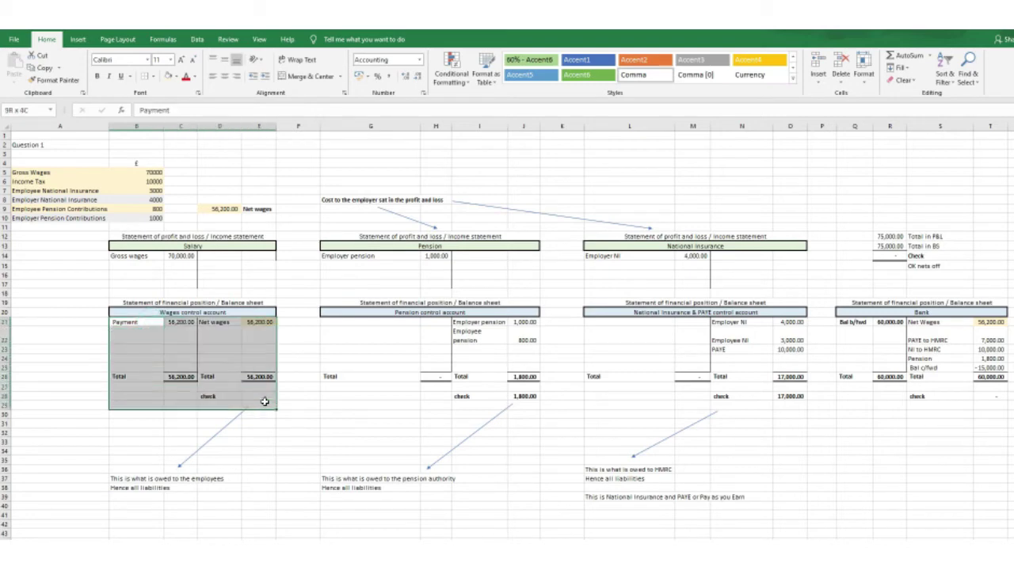
left_click(995, 322)
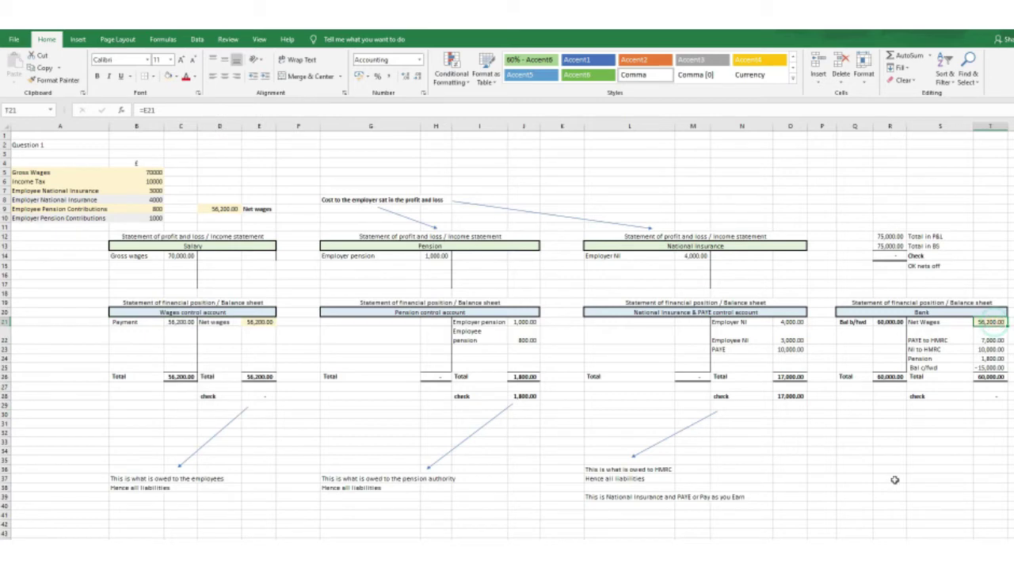
- Shade the Employer NI and Employee NI credits and the 7,000 HMRC payment in the Bank account light orange
left_click(989, 335)
left_click_drag(781, 322, 790, 340)
left_click(994, 335)
left_click(176, 77)
left_click(214, 109)
- Relabel the HMRC payments in the Bank account as "NI to HMRC" in S22 and "PAYE to HMRC" in S23
left_click(938, 337)
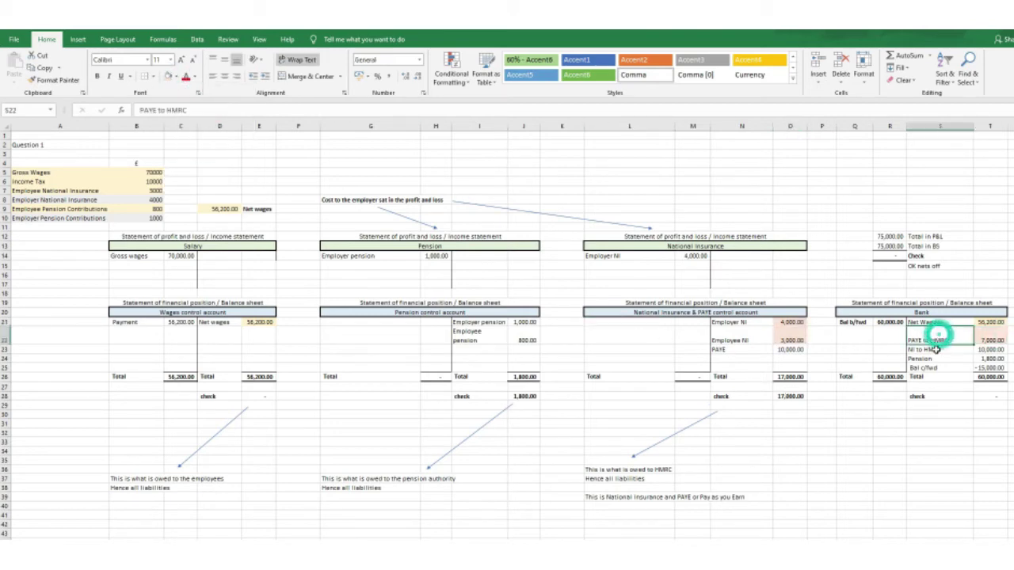
type("NI")
left_click(936, 350)
type("PAYE to HMRC")
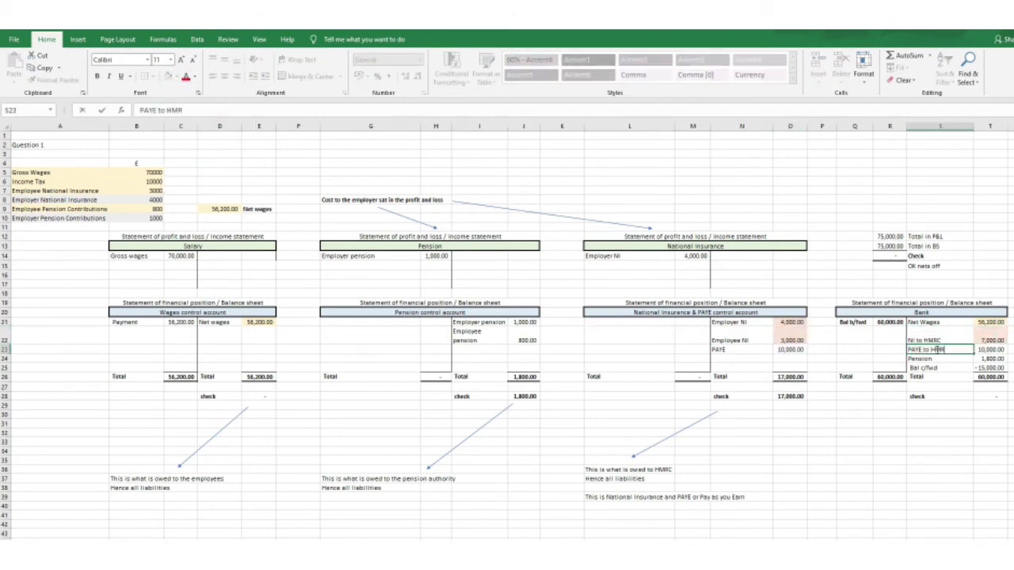
key("Return")
- Record "NI to HMRC" of 7,000 on the debit side of the National Insurance & PAYE control account in row 21
left_click(609, 322)
type("NI to HMRC")
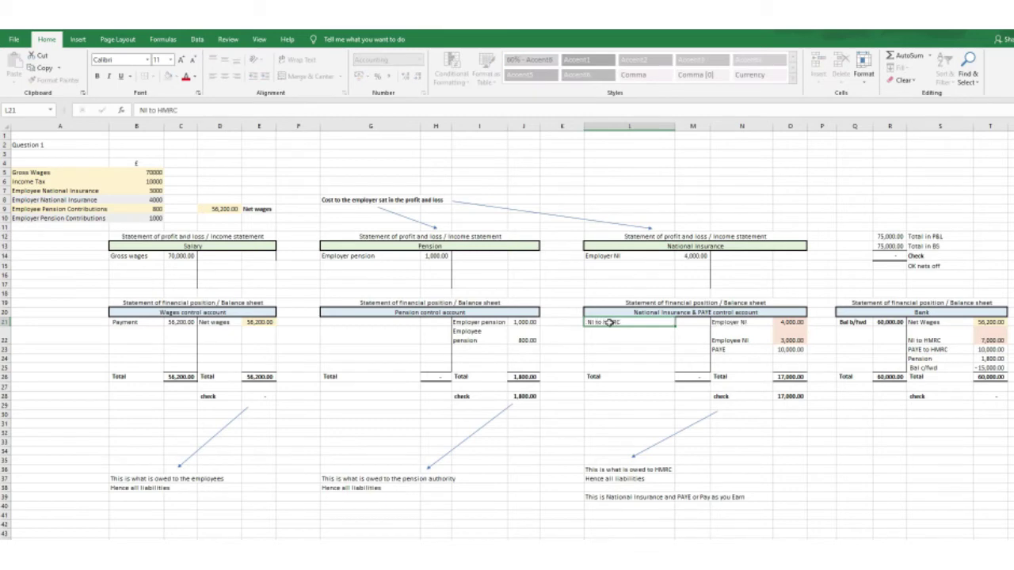
key("Tab")
type("7000")
key("Tab")
- Shade the NI to HMRC debit in M21 light orange to match the bank payment
left_click(990, 338)
left_click(687, 322)
left_click(176, 77)
left_click(213, 108)
left_click(791, 396)
- Record "PAYE to HMRC" of 10,000 on the debit side of the National Insurance & PAYE control account in row 22
left_click(957, 349)
left_click_drag(741, 350, 790, 350)
left_click(600, 337)
type("PAYE to HMRC")
key("Tab")
type("10000")
key("Tab")
- Shade the PAYE to HMRC amounts in M22 and in the Bank account light blue
key("Left")
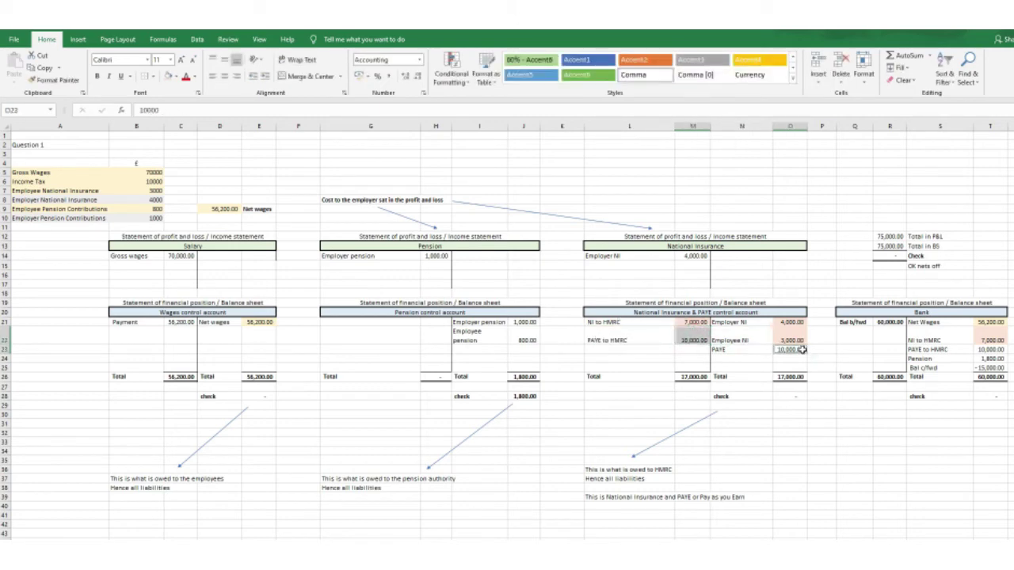
left_click(989, 349, "ctrl")
left_click(176, 76)
left_click(201, 111)
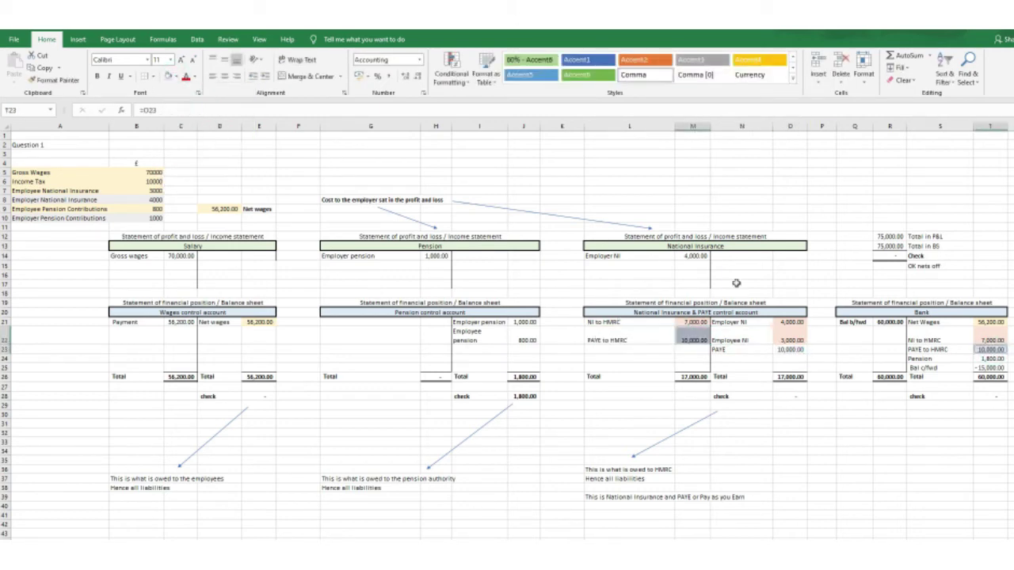
left_click(775, 378)
- Record "Pension payment" of 1,800 on the debit side of the Pension control account in row 21
left_click_drag(519, 323, 523, 341)
left_click(381, 323)
type("Pensension payment")
key("Return")
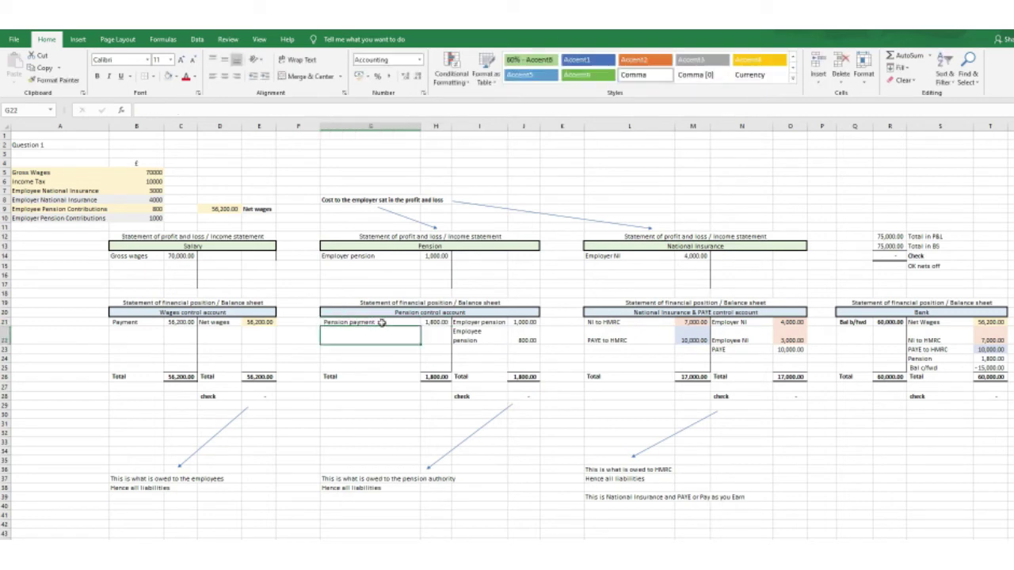
- Shade the pension payment in H21 and the Pension amount in the Bank account pale blue
left_click(437, 323)
left_click(990, 359, "ctrl")
left_click(176, 76)
left_click(245, 112)
- Clear the "Bal c/fwd" label and amount from the Bank account's credit side and label Q25 on the debit side "Bal c/fwd"
left_click(990, 368)
key("Delete")
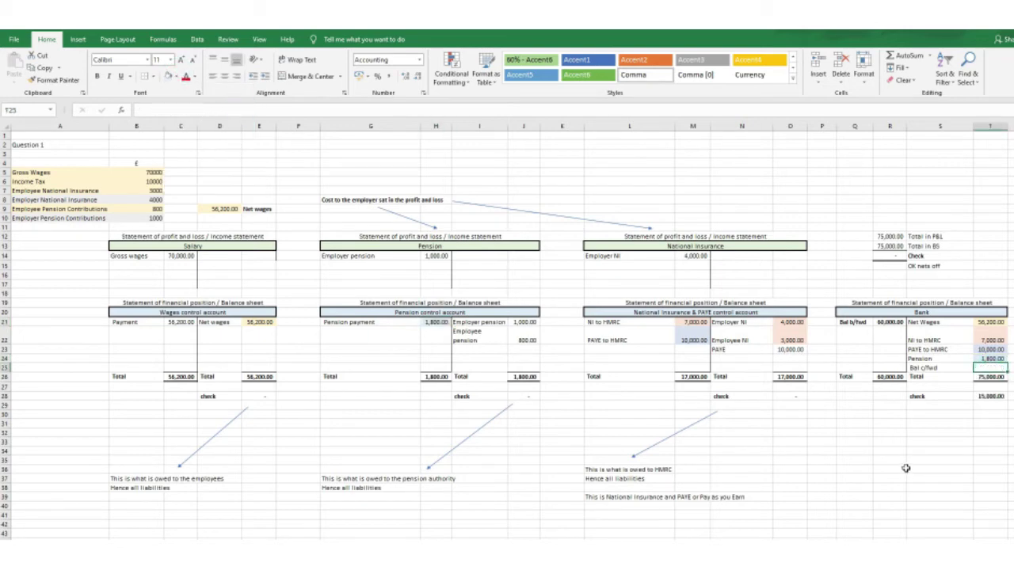
left_click(963, 368)
key("Delete")
left_click(847, 367)
type("Bal c/")
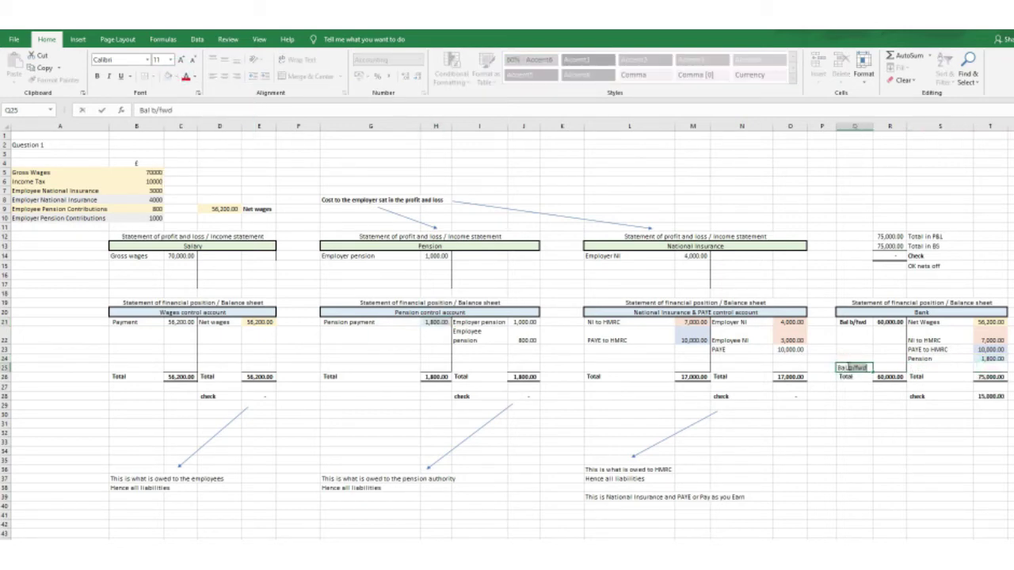
type("fwd")
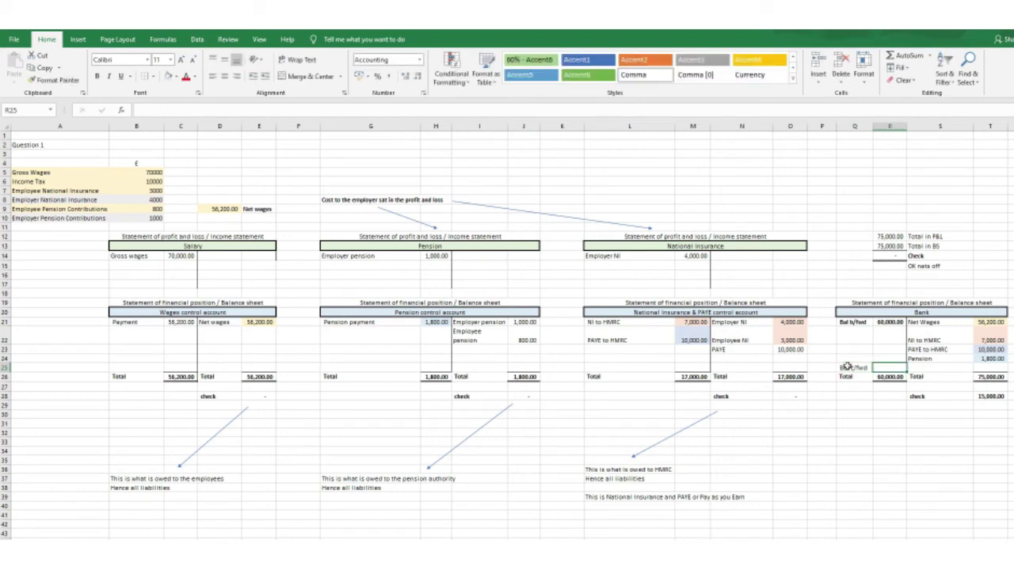
key("Return")
double_click(890, 376)
- Draw an arrow from the carried-forward balance in the Bank account and add the note "Overdrawn bank" beneath it
left_click_drag(905, 363, 927, 459)
key("Return")
left_click(854, 469)
left_click(77, 39)
left_click(148, 73)
left_click(157, 151)
left_click(882, 469)
type("Overdrawn bank")
key("Return")
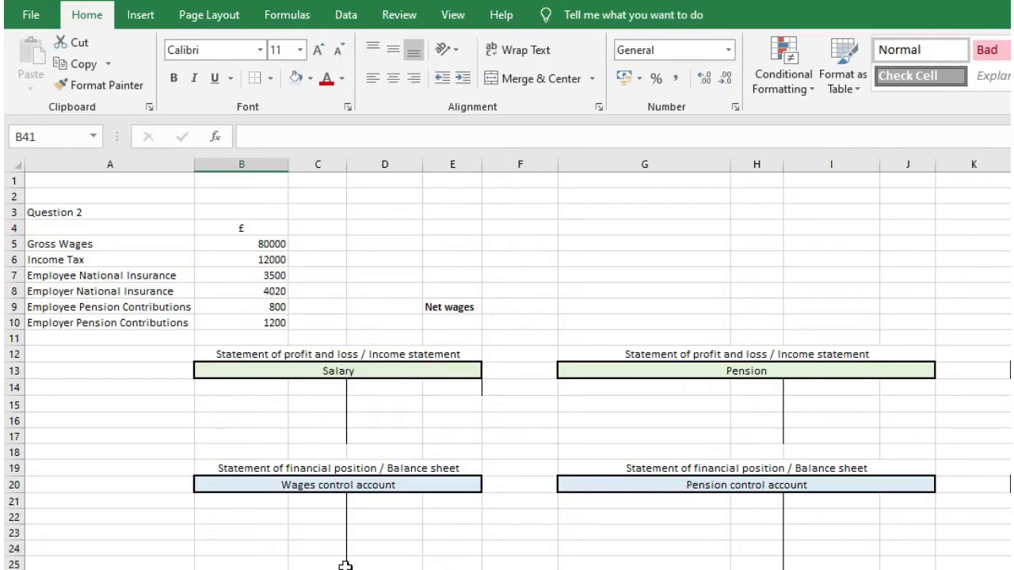
- Record "Gross wages" of 80,000 on the debit side of the Question 2 Salary account
left_click(384, 569)
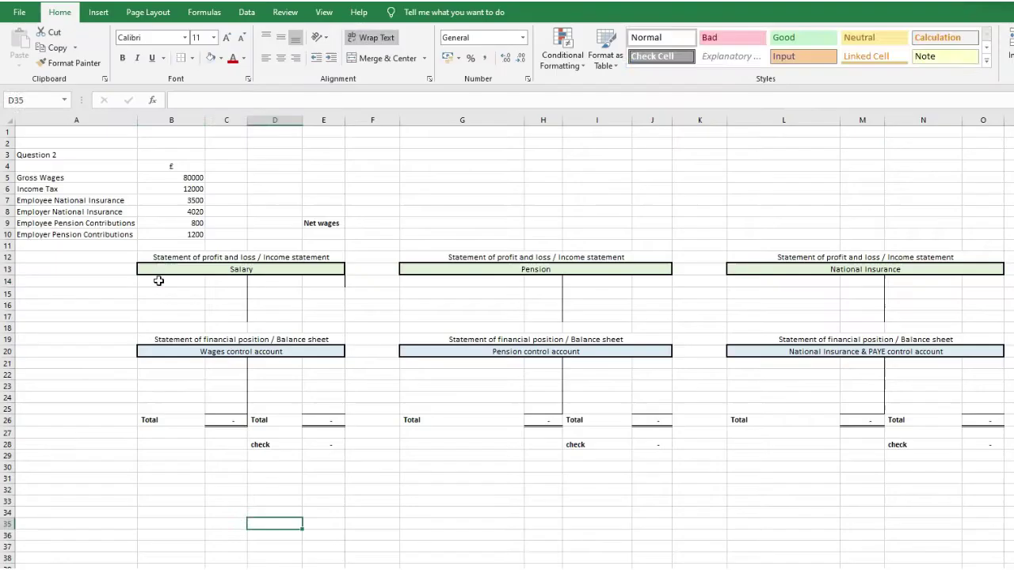
left_click(225, 386)
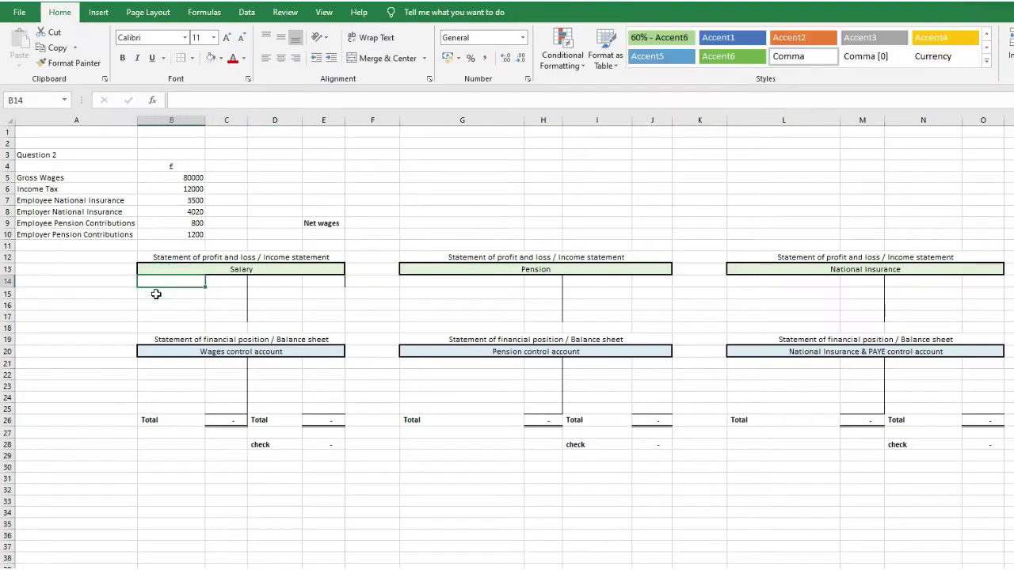
type("Grs")
key("BackSpace")
type("oss wages")
key("Tab")
type("80000")
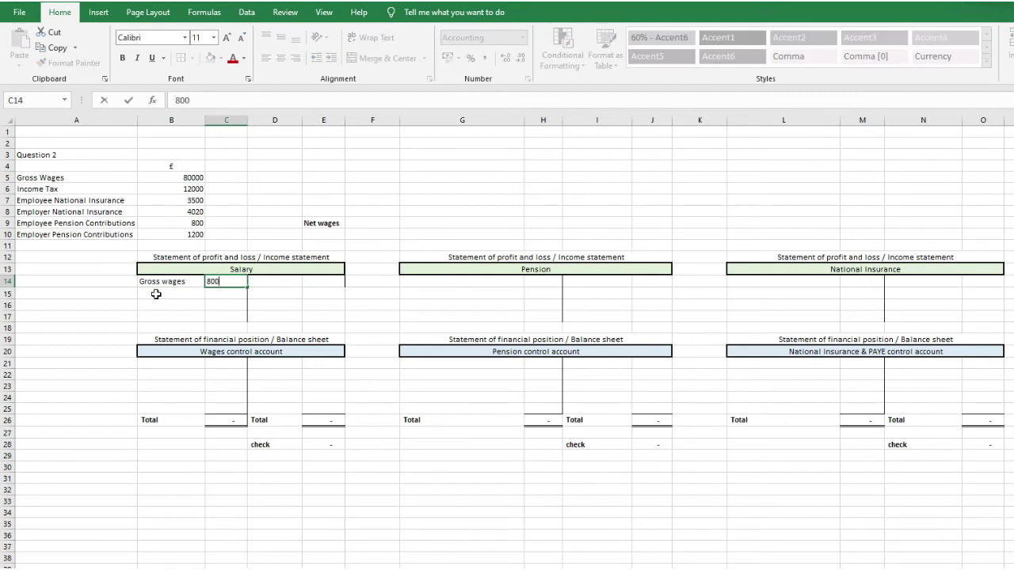
key("Tab")
- Shade the Gross Wages and Employer Pension Contributions rows of the Question 2 figures light green
left_click_drag(90, 178, 172, 178)
left_click(221, 58)
left_click(310, 101)
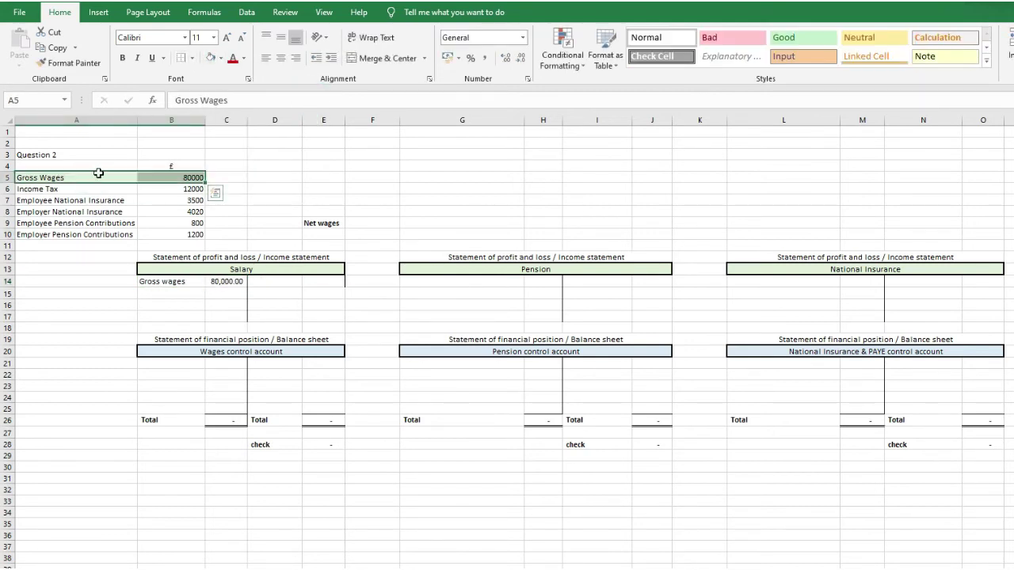
left_click(118, 235)
left_click_drag(118, 236, 173, 235)
left_click(210, 57)
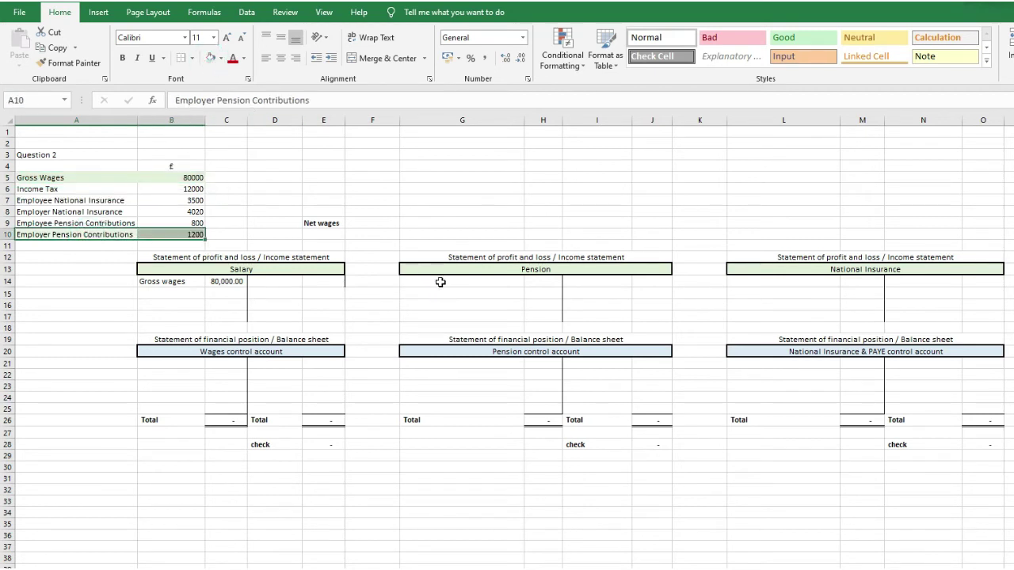
- Record "Employers pension" of 1,200 on the debit side of the Pension account
left_click(440, 282)
type("Emplo")
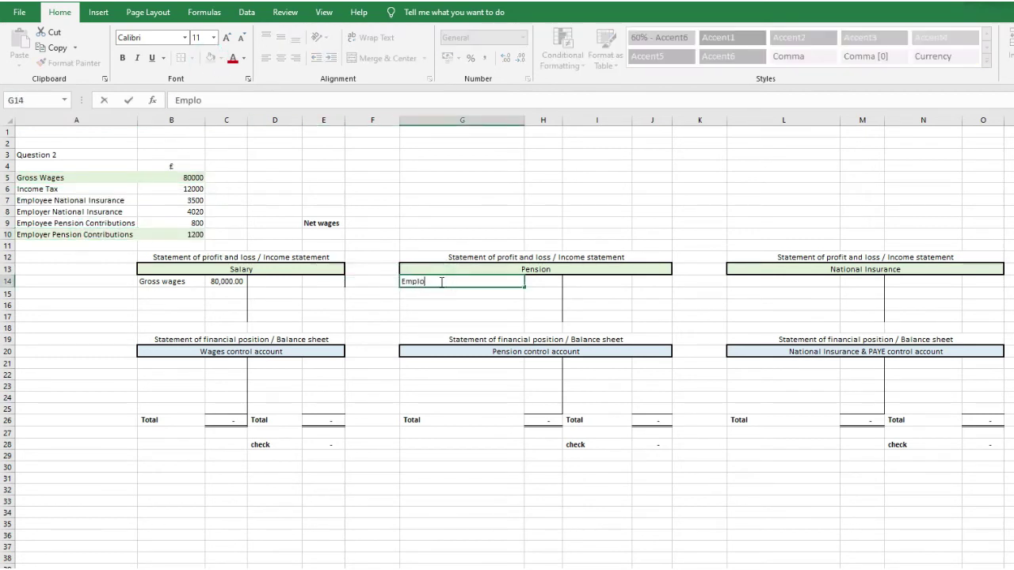
type("yers pension")
key("Tab")
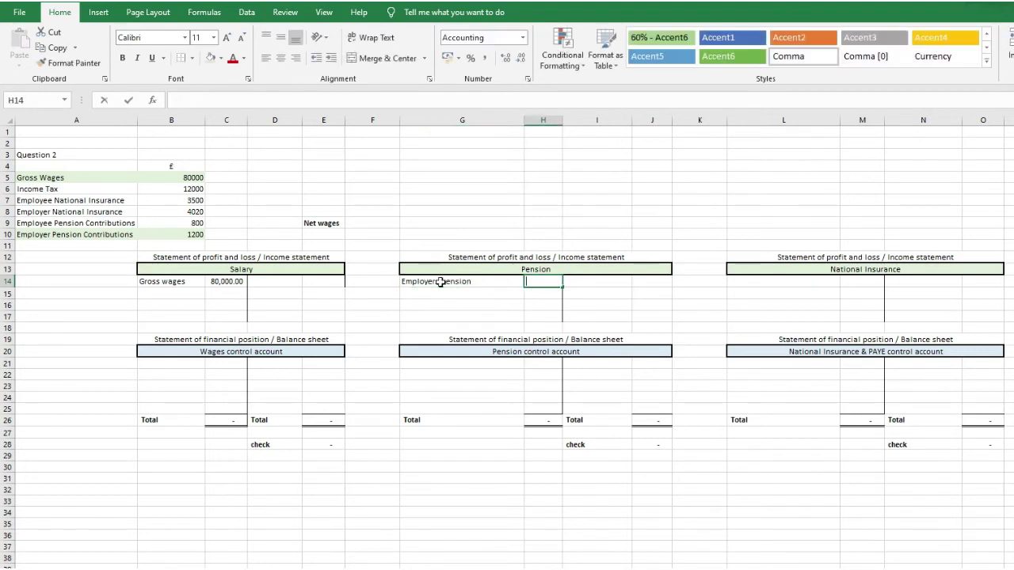
type("1200")
key("Tab")
- Shade the Employer National Insurance row light green and record "Employers NI" of 4,020 on the National Insurance account's debit side
left_click_drag(130, 212, 165, 209)
left_click(790, 282)
type("Employers NI")
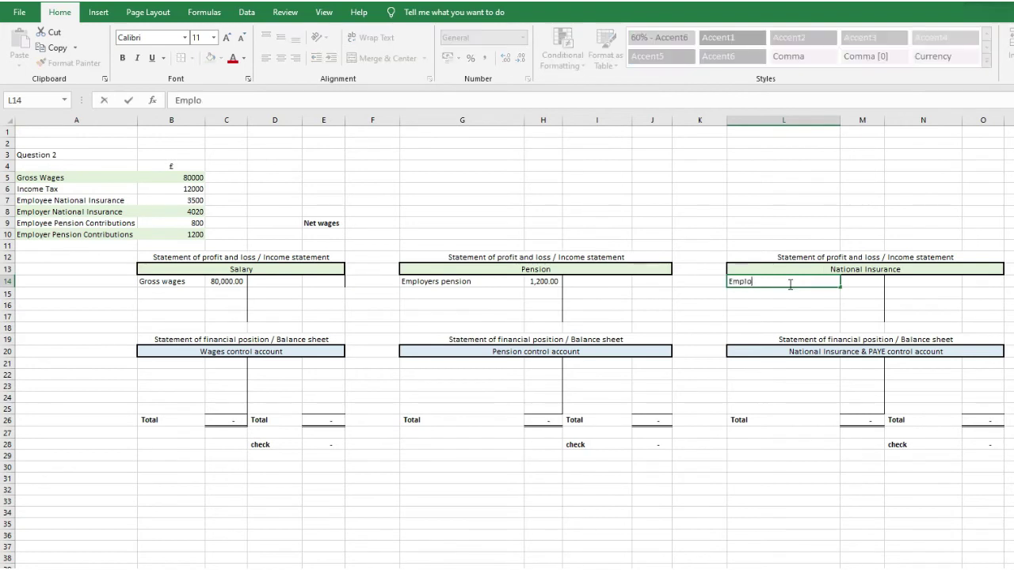
key("Tab")
type("4020")
key("Tab")
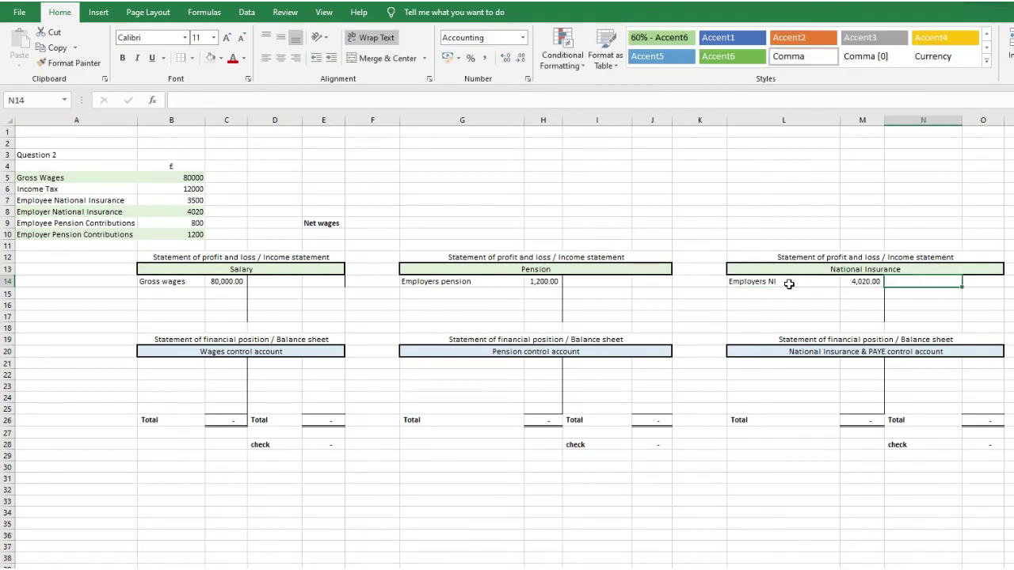
- Calculate the net wages in D9 with the formula =B5-B6-B7-B9
left_click(274, 222)
type("=")
left_click(184, 177)
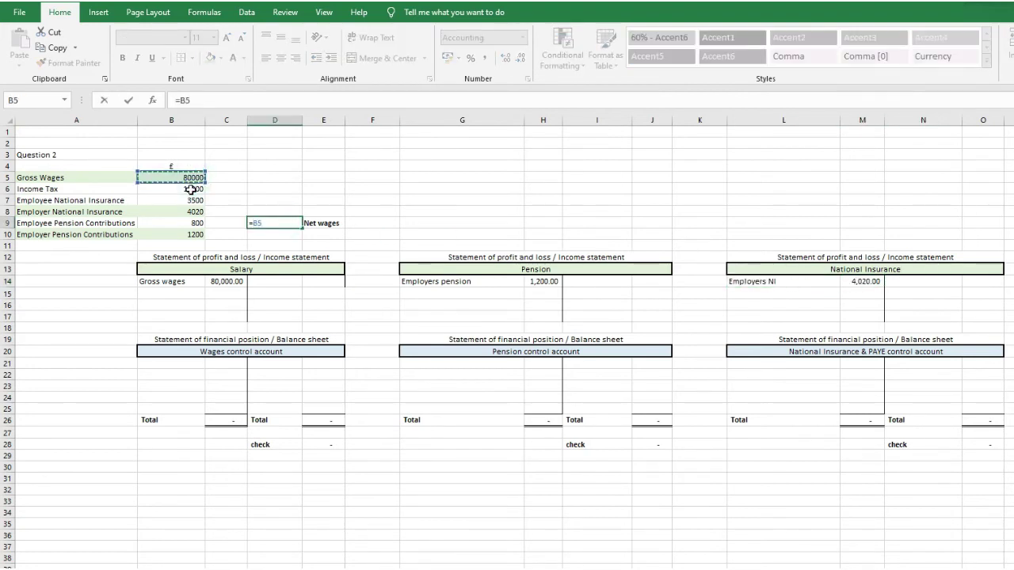
type("-")
left_click(187, 189)
type("-")
left_click(190, 200)
left_click(176, 223)
key("Return")
left_click(282, 225)
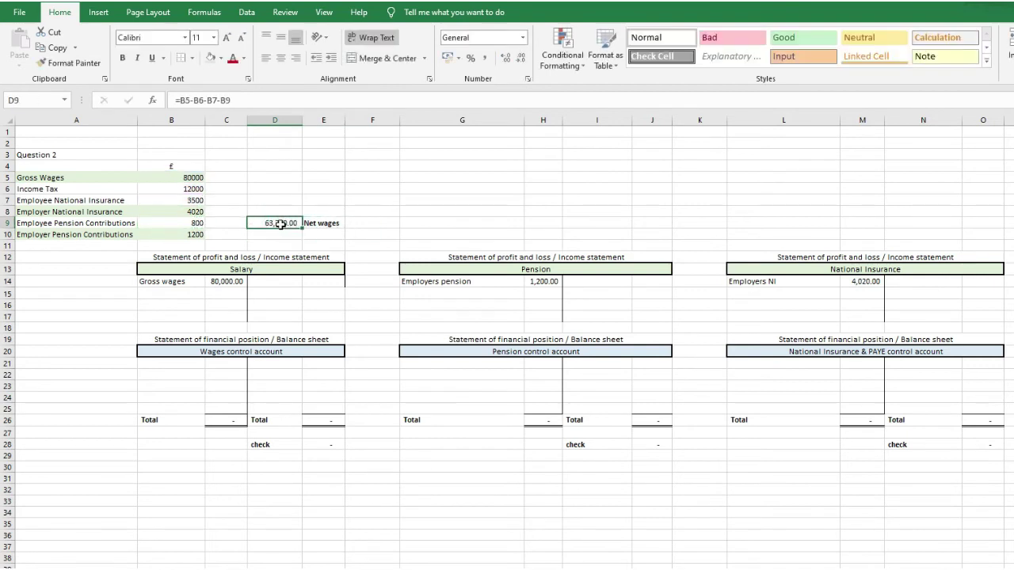
- Record "Net wages" of 63,700 on the credit side of the Wages control account
left_click(276, 365)
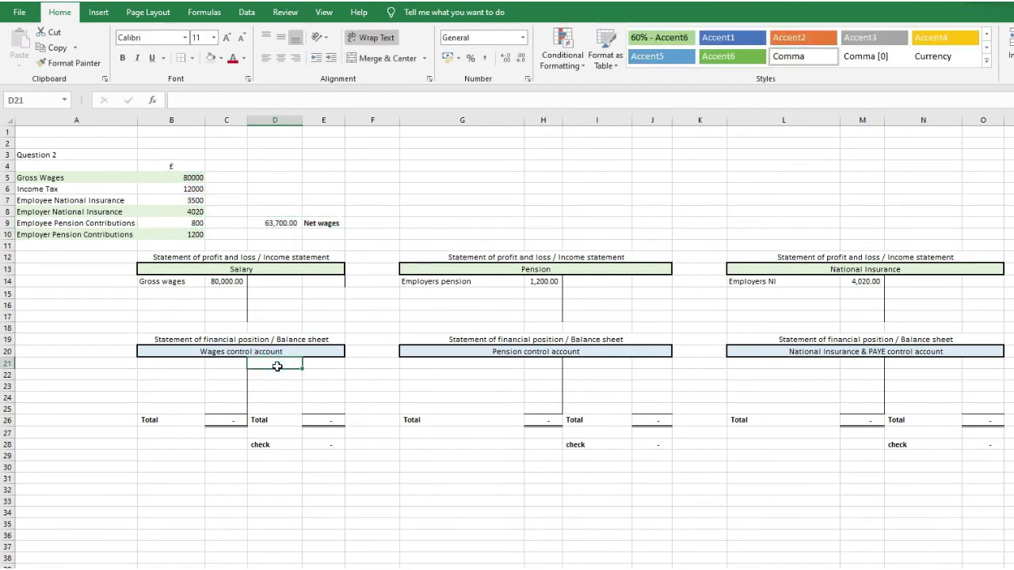
type("Net wages")
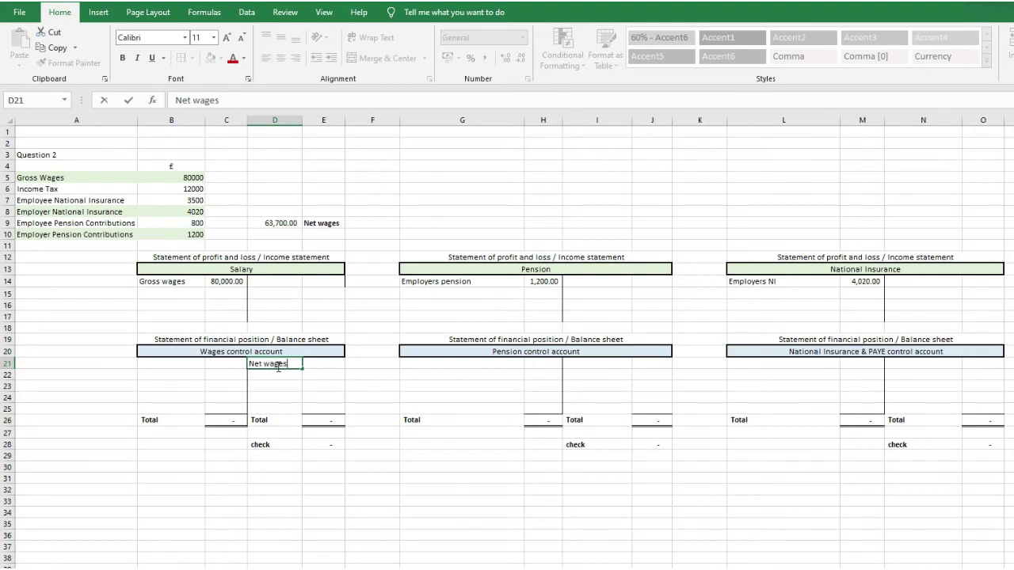
key("Tab")
type("6")
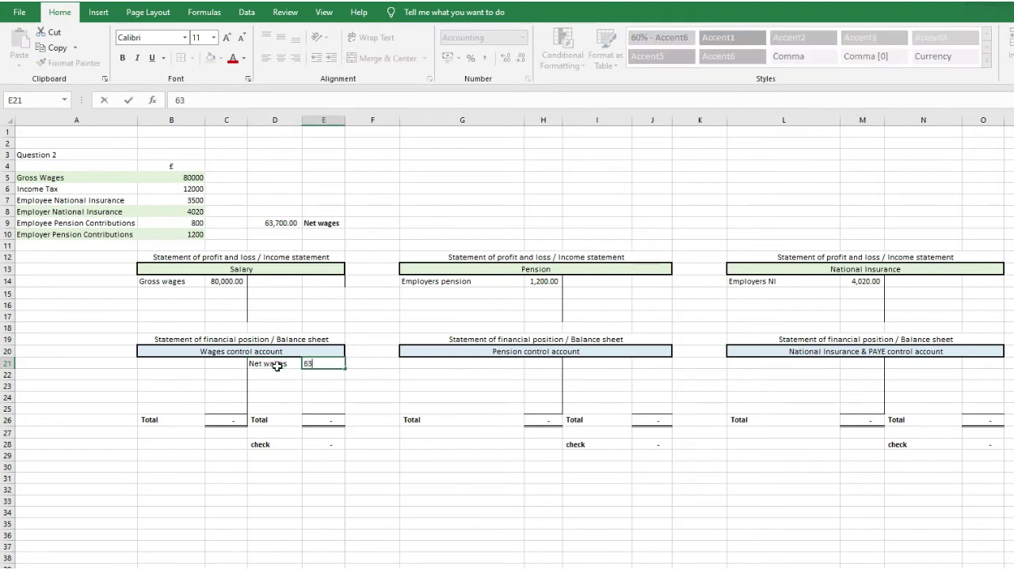
type("3,700")
key("Tab")
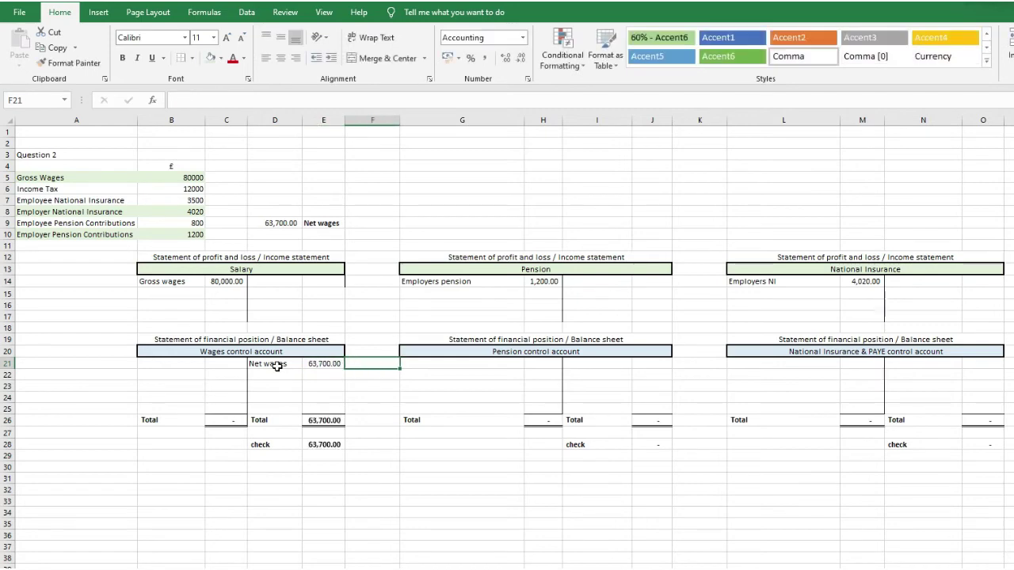
- Label the Pension control account's credit entries "Employers pension" in I21 and "Employees pension" in I22
left_click(552, 351)
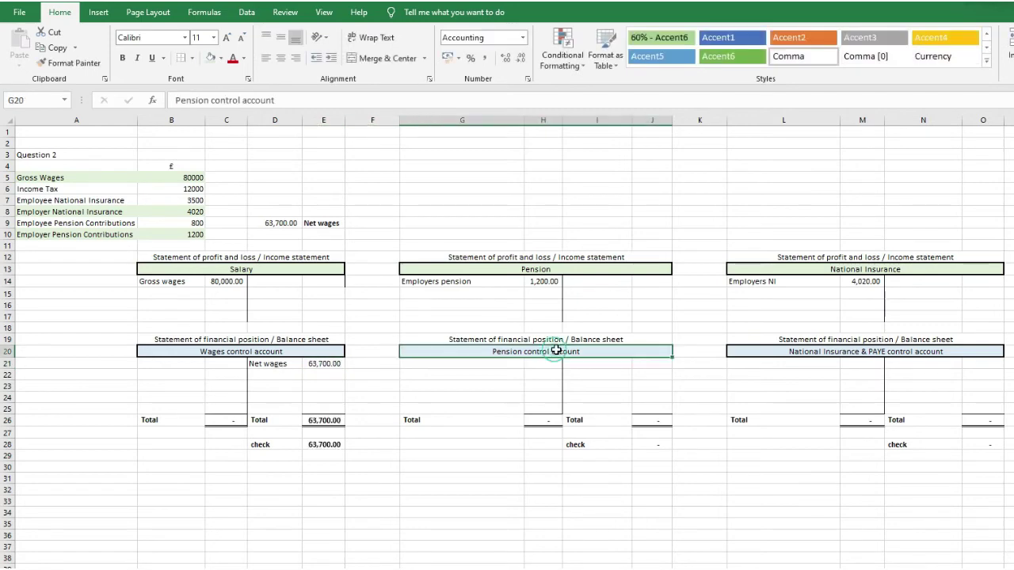
left_click(113, 224)
left_click(586, 364)
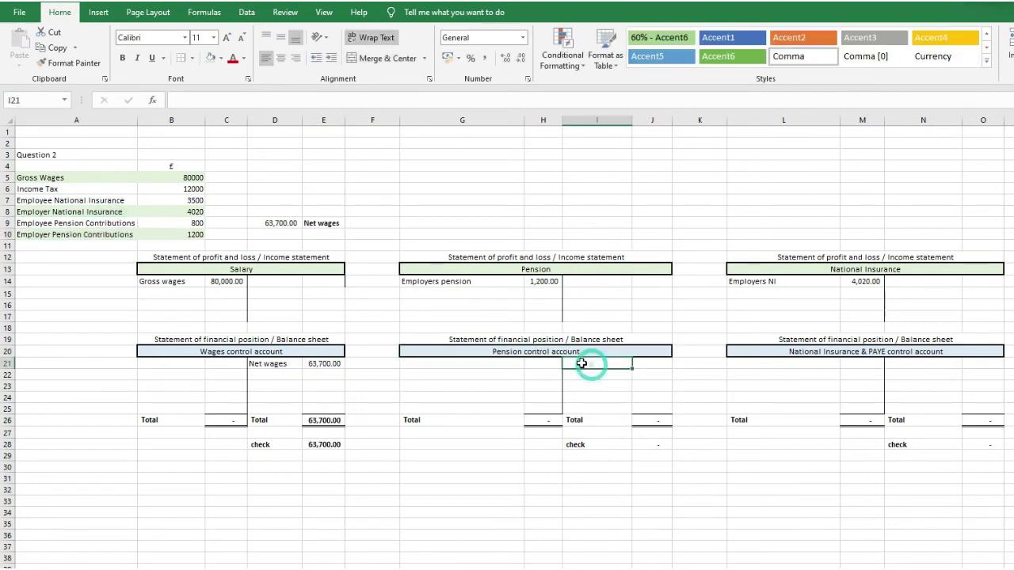
type("Employers N")
key("BackSpace")
type("pension")
key("Return")
type("Employees pension")
key("Tab")
- Enter 1,200 for the employers pension and 800 for the employees pension in the Pension control account
left_click(643, 364)
type("1200")
key("Return")
type("800")
key("Return")
- Label the National Insurance & PAYE control account's credit entries "Employers NI" in N21 and "Employees NI" in N22
left_click(760, 351)
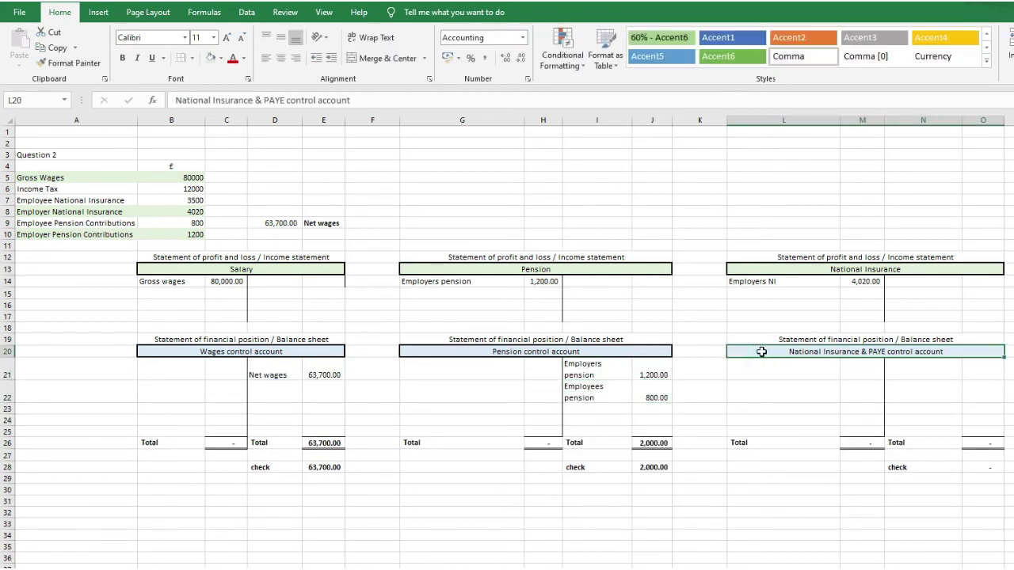
left_click_drag(104, 199, 113, 216)
left_click(888, 370)
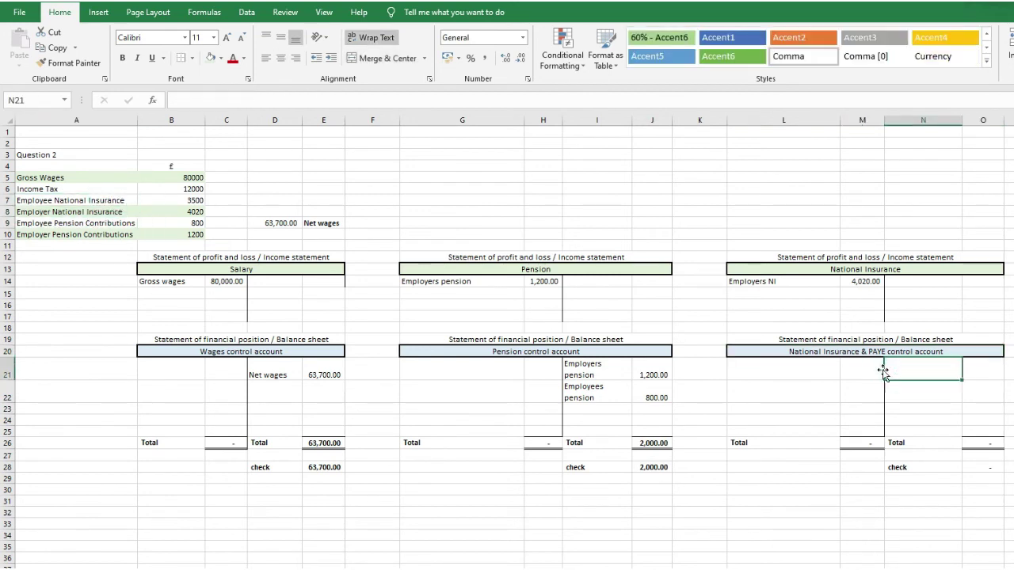
type("Employers NI")
key("Return")
type("Employees NI")
key("Tab")
key("Up")
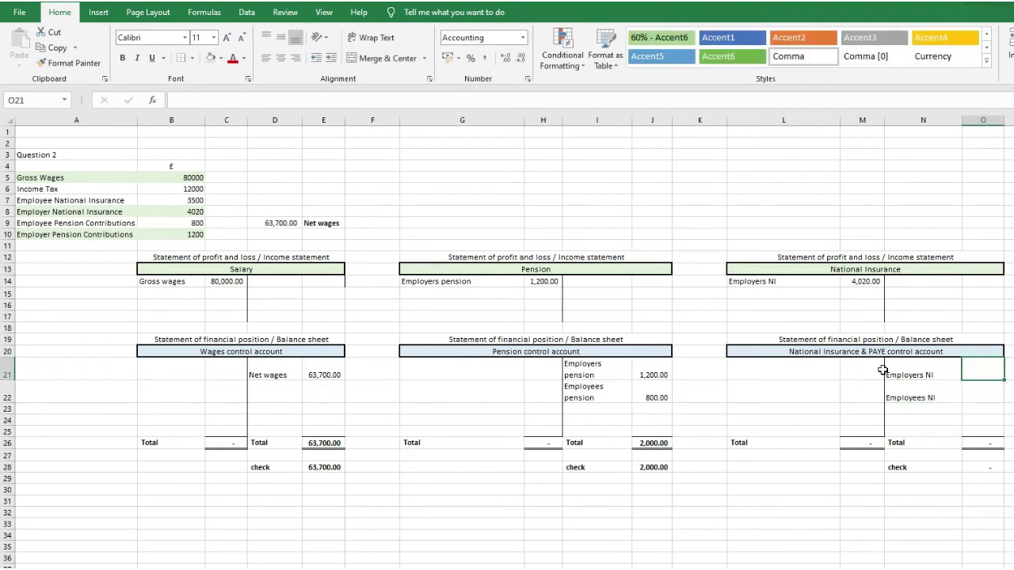
- Link the Employers NI and Employees NI credits in O21 and O22 to B8 and B7
type("=B8")
key("Return")
type("=B7")
key("Return")
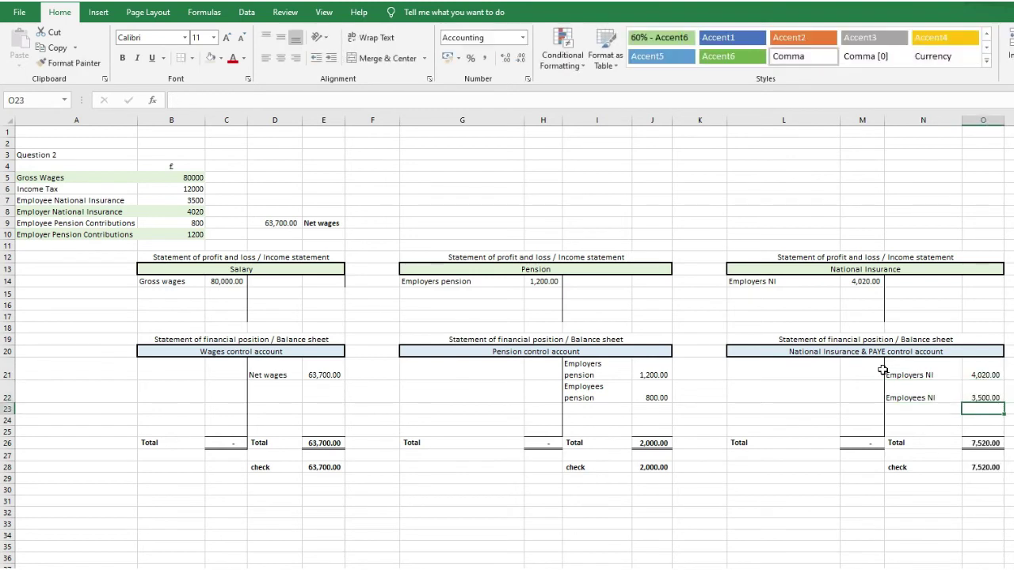
- Record "Income tax" of 12,000 on the credit side of the National Insurance & PAYE control account
left_click(75, 190)
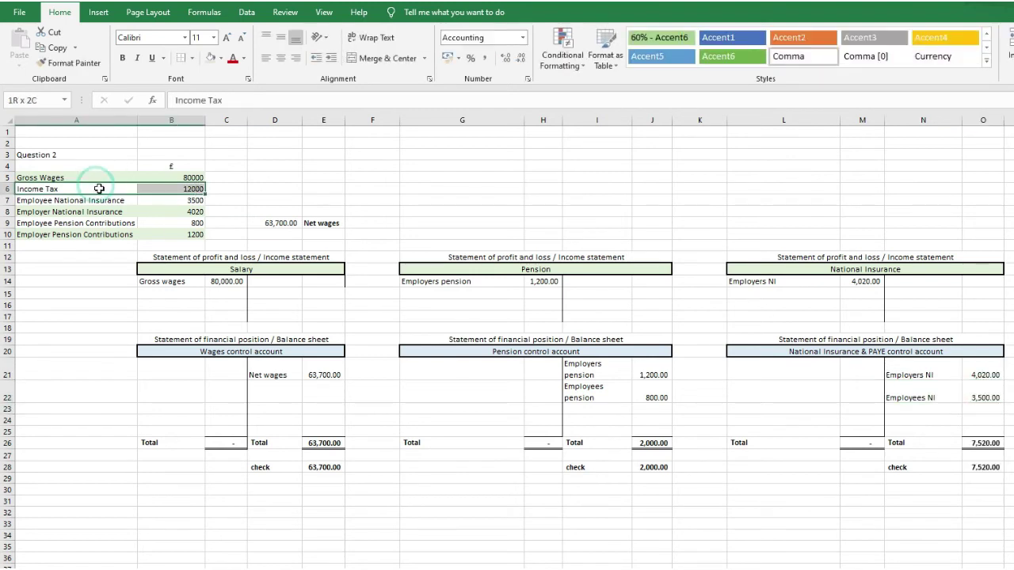
left_click(893, 407)
type("Income tax")
key("Tab")
type("12,000")
key("Return")
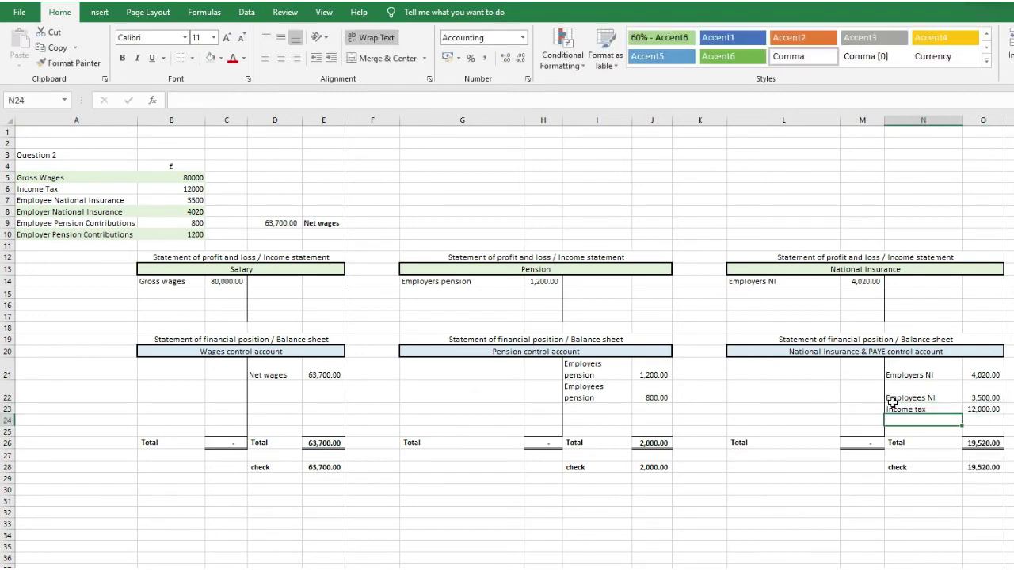
- Inspect the formulas behind the total in P&L and total in BS in R12 and R13
double_click(1013, 257)
double_click(1013, 268)
key("Return")
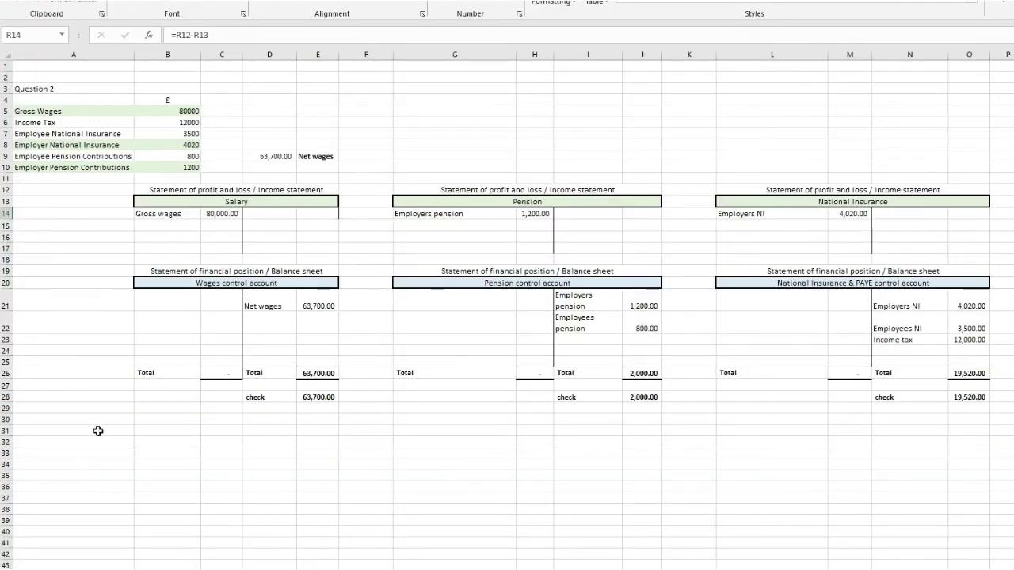
- Enter the journal line "Dr Salary Gross wages total" in A31 with a debit of 80000 in B31
left_click(89, 502)
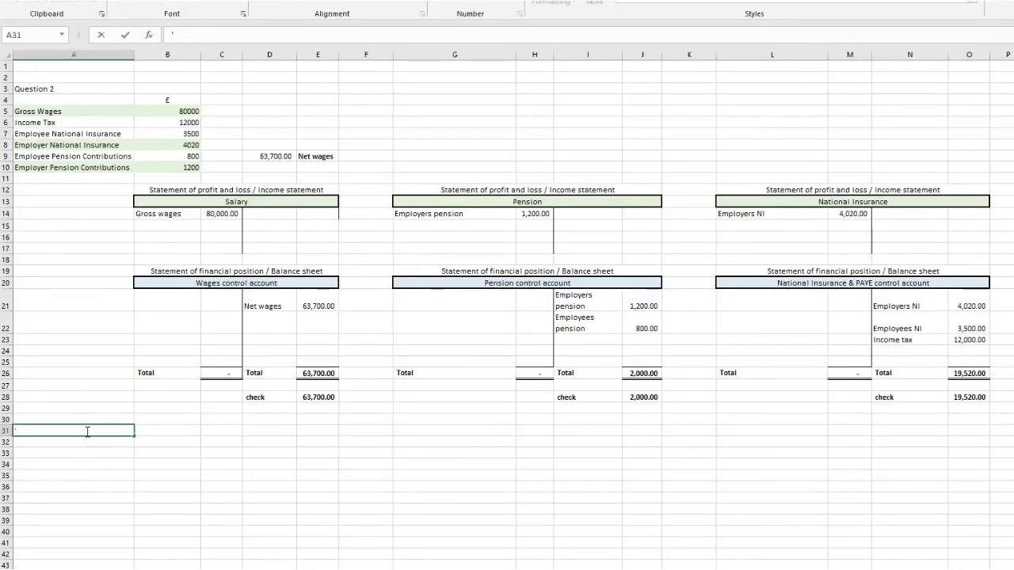
type("1)")
key("Tab")
left_click(86, 431)
type("Dr Salary Gross wages total")
key("Tab")
type("80000")
key("Return")
- Add the debit lines "Dr Employers Pension" for 1200 and "Dr Employers NI" for 4020 in rows 32 and 33
type("Dr Employers Pension")
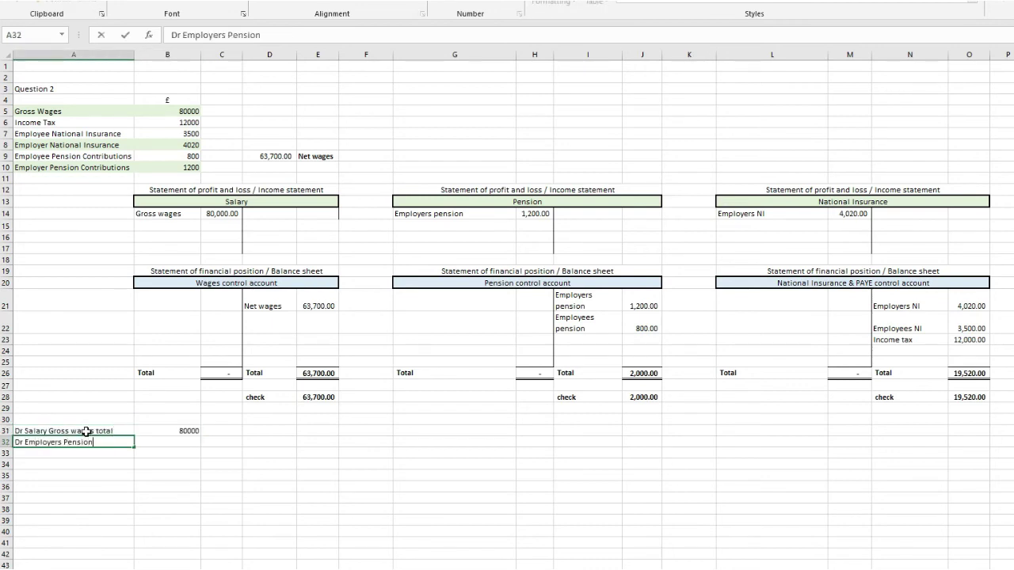
key("Tab")
type("1200")
key("Return")
type("E")
key("BackSpace")
type("Dr Employers NI")
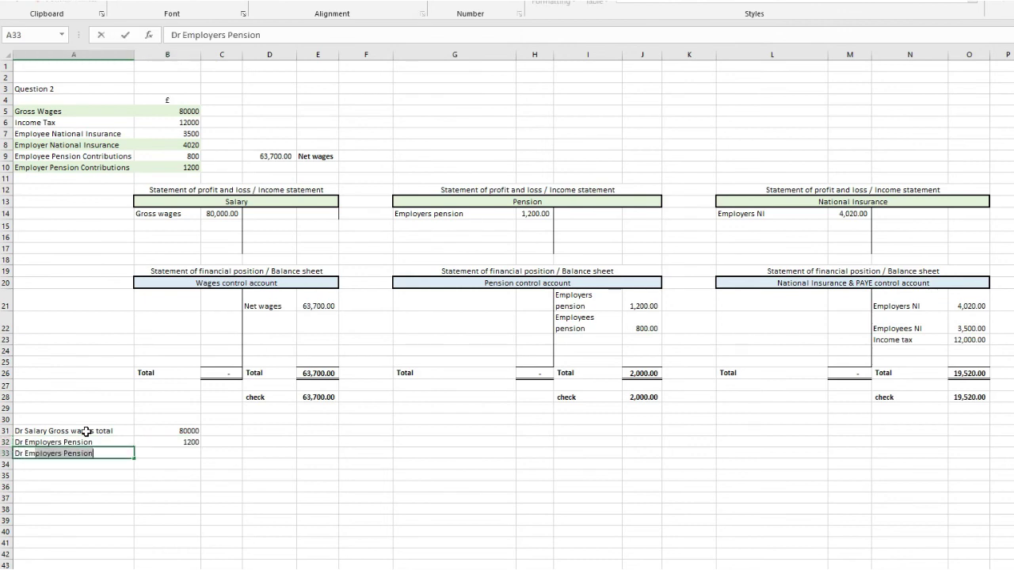
key("Tab")
type("4020")
key("Tab")
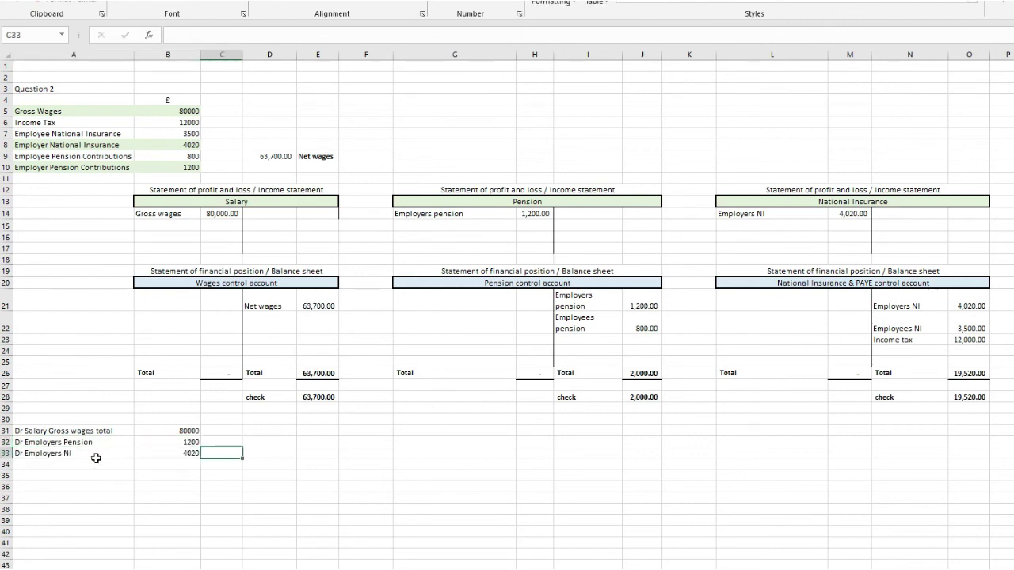
- Mark the three debit journal lines as "P&L" in D31:D33
left_click(264, 430)
type("P&L")
key("Return")
type("P&L")
key("Return")
type("P&L")
key("Return")
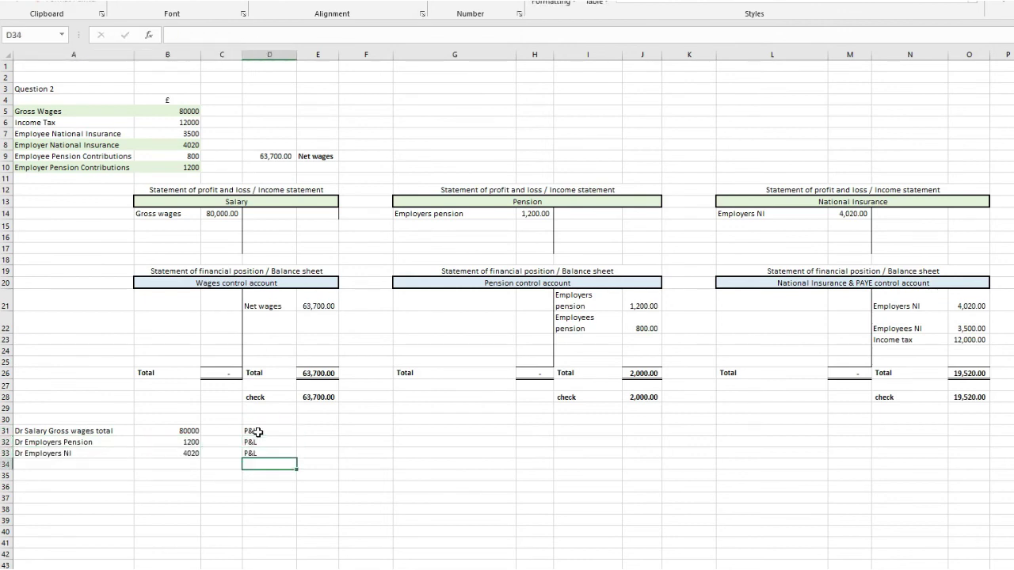
- Add the journal line "Cr Net Wages in Control account" in A34 with a credit of 63700 in C34
left_click(89, 464)
type("Cr Net Wages in Control account")
left_click(229, 32)
type("in")
key("Return")
left_click(225, 461)
type("63700")
key("Return")
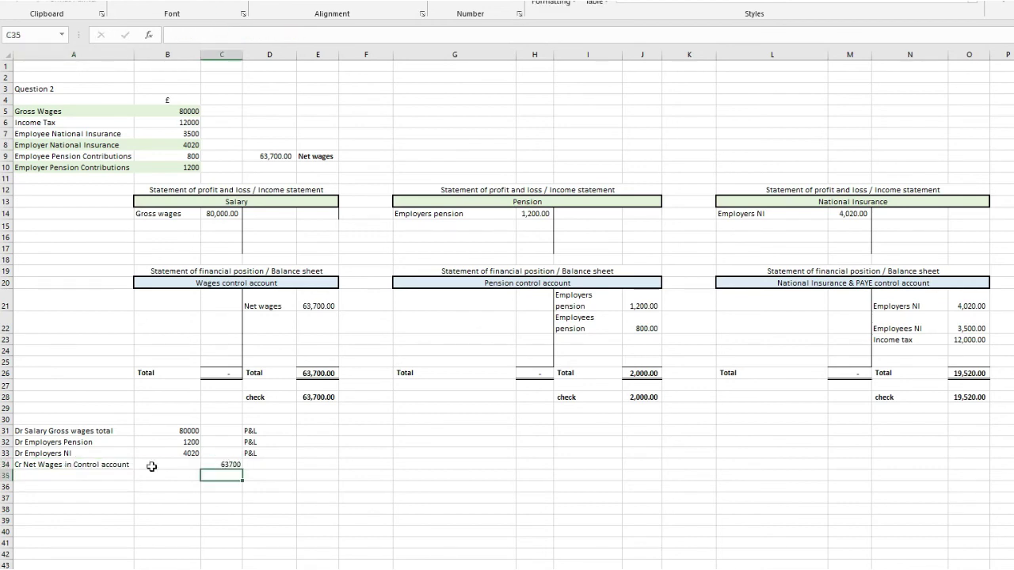
- Add the journal line "Cr Pension control account" in A35 with the credit =1200+800 in C35
left_click(76, 473)
type("Cr Pension cont")
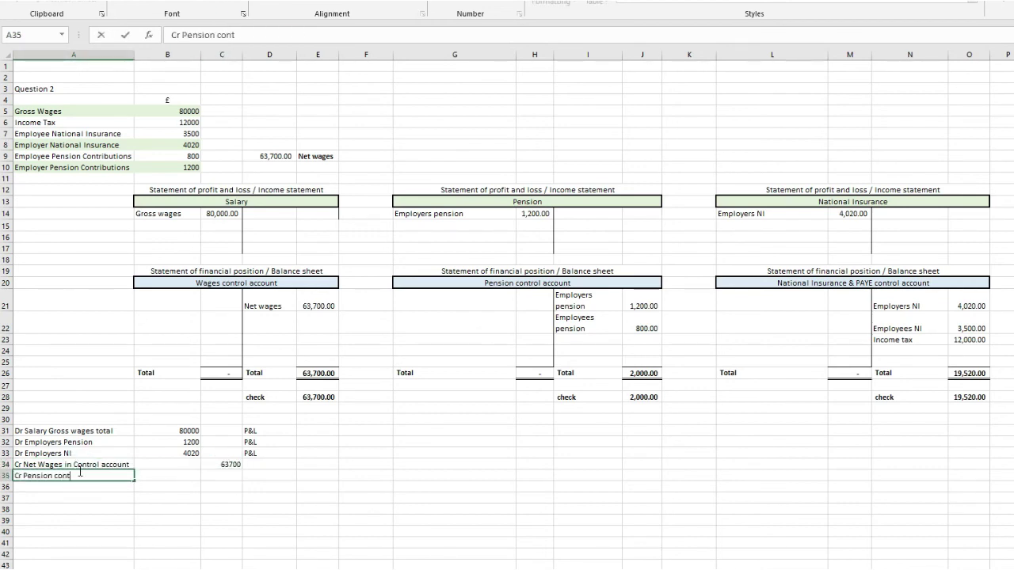
key("Tab")
key("Tab")
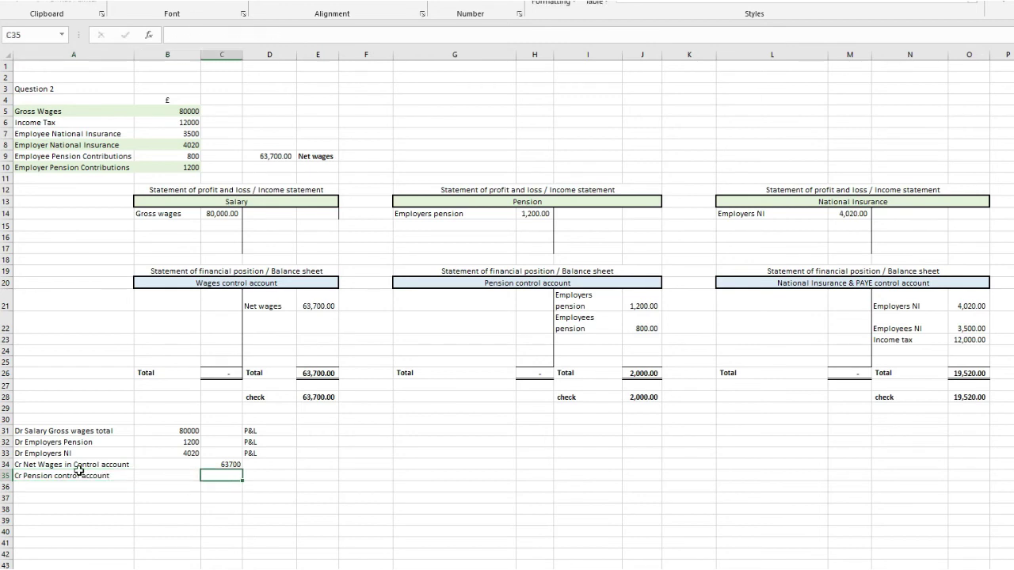
type("=1200+800")
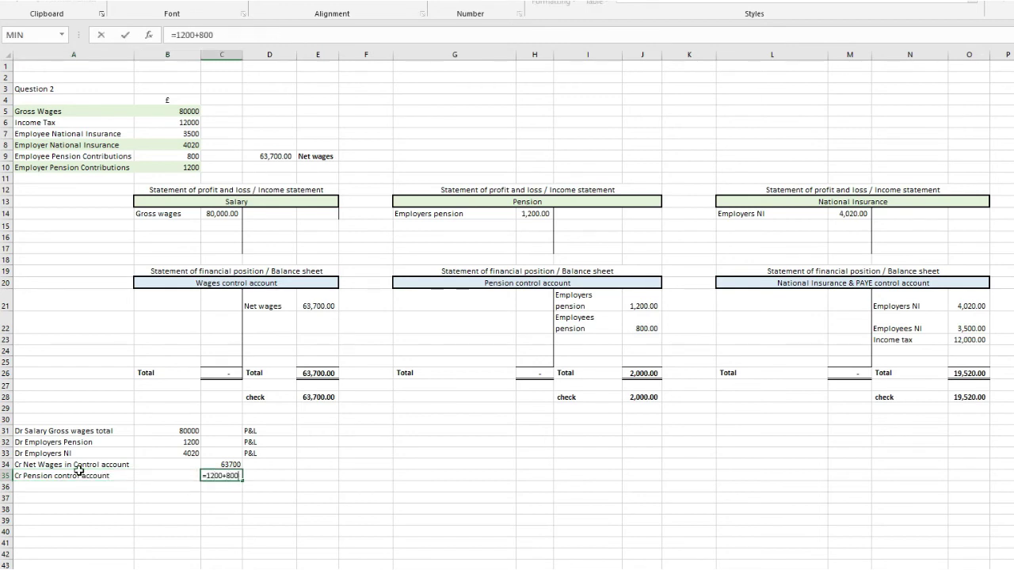
key("Return")
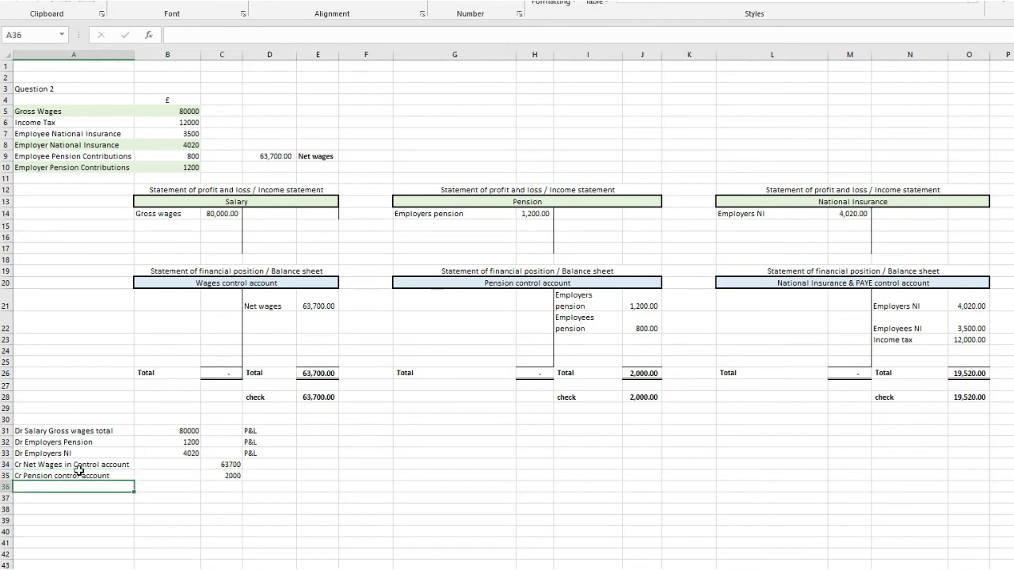
- Add the journal line "Cr NI/ PAYE control account" in A36 with the credit =4020+3500+12000 in C36
type("Cr NI/ PAYE")
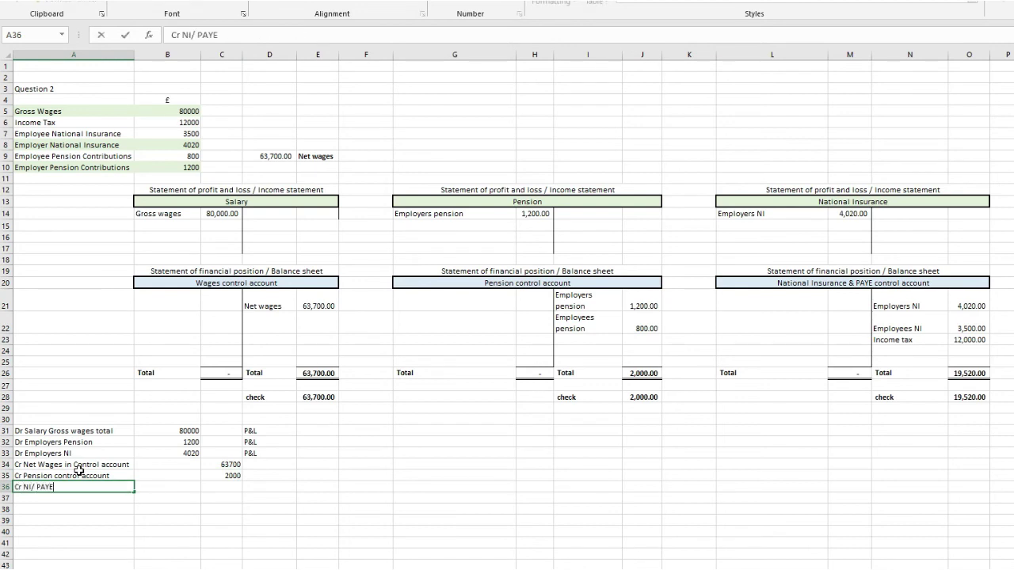
type(" control account")
key("Tab")
key("Tab")
type("=4020+3500+1")
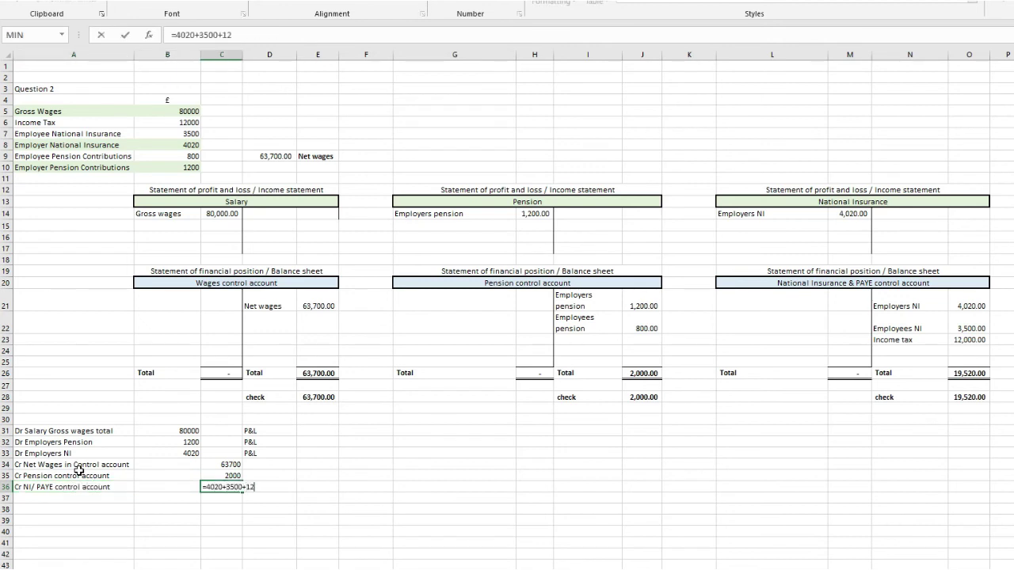
type("2000")
key("Return")
- Mark the three credit journal lines as "BS" in D34:D36
left_click(263, 466)
type("BS")
key("Return")
type("BS BS")
key("Return")
- Total the journal's debit and credit columns in B38 and C38, styled with a top and double bottom border
left_click(181, 505)
key("alt+equal")
key("Return")
left_click(181, 509)
left_click(185, 2)
left_click(238, 219)
key("ctrl+c")
left_click(224, 507)
key("ctrl+v")
left_click(318, 504)
- Add a check in C40 subtracting the debit total from the credit total, and show the journal amounts in comma style
left_click(224, 532)
type("=")
left_click(226, 509)
type("-")
left_click(181, 510)
key("Return")
left_click(484, 3)
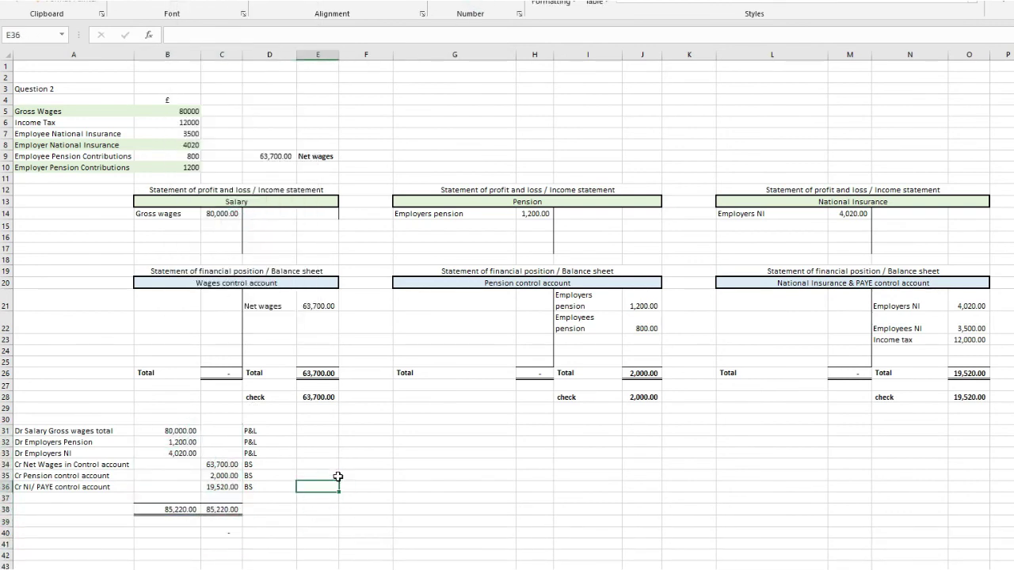
- Add a bold, underlined "Journal Entries" heading in A30 above the journal lines
left_click(105, 420)
type("Journal Entries")
key("ctrl+Return")
key("ctrl+b")
key("ctrl+u")
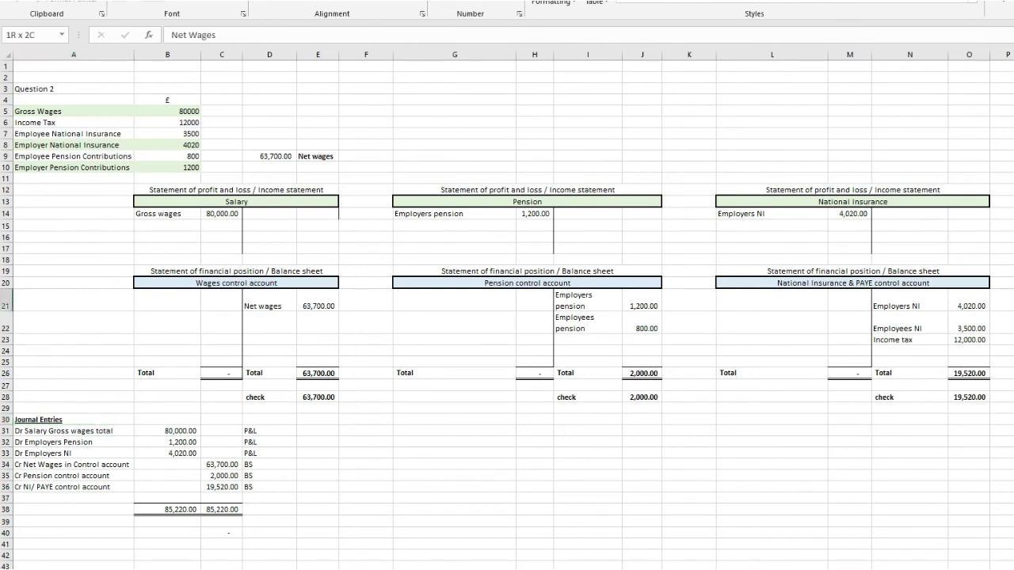
- Record a "Net wages" debit in the Wages control account, with its amount linked to E21
left_click(154, 301)
type("Net wages")
key("Tab")
type("=e21")
key("Tab")
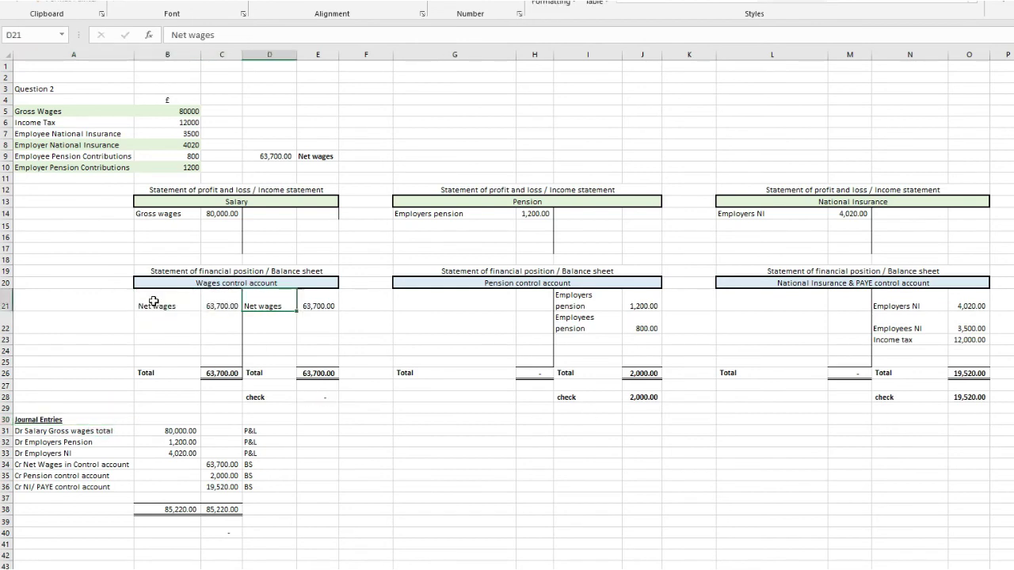
- Start a "Payment journal entries" section in F30 with the lines "Net wages:", "Dr wages control account" and "Cr bank" beneath it
left_click(347, 422)
type("Payment journal entries")
key("Return")
type("Net wages:")
key("Return")
type("Dr wages control account")
key("Return")
type("Cr bank")
- Enter 63700 as the wages control debit in H32 and the bank credit in I33
left_click(535, 442)
type("63700")
key("Tab")
key("Down")
type("63700")
key("Return")
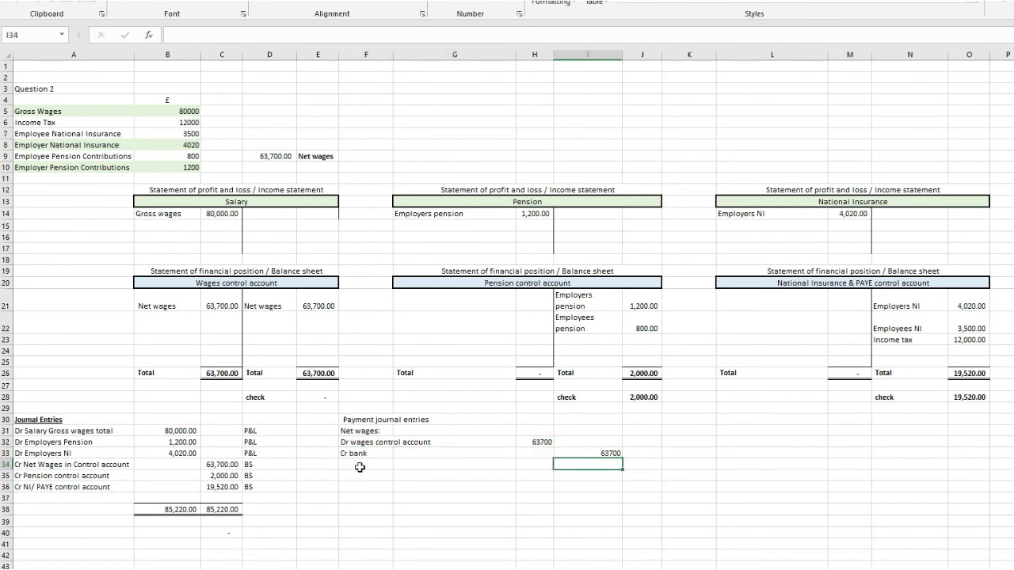
- Add the payment journal lines "Pension:", "Dr Pension control account" and "Cr Bank" in F35:F37
left_click(363, 475)
type("Pension:")
key("Return")
type("Dr Pension control account")
key("Return")
type("Cr Bank")
- Enter 2000 as the pension control debit in H36 and the bank credit in I37
key("Right")
key("Right")
key("Right")
key("Up")
key("Left")
type("2000")
key("Return")
key("Right")
type("2000")
key("Return")
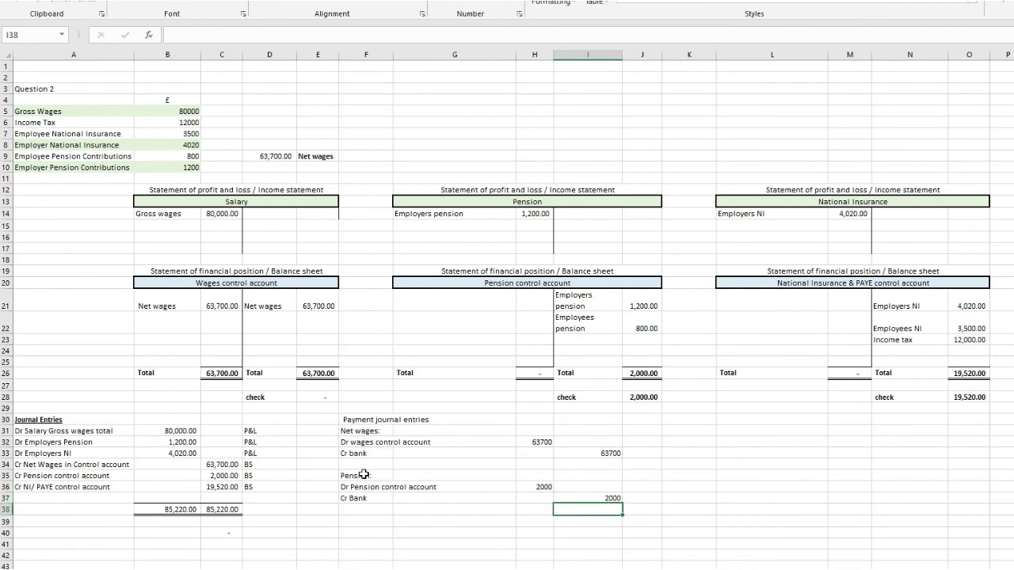
- Record a "Payment" of 2,000 on the debit side of the Pension control account
left_click(475, 306)
type("Payment")
key("Tab")
type("2000")
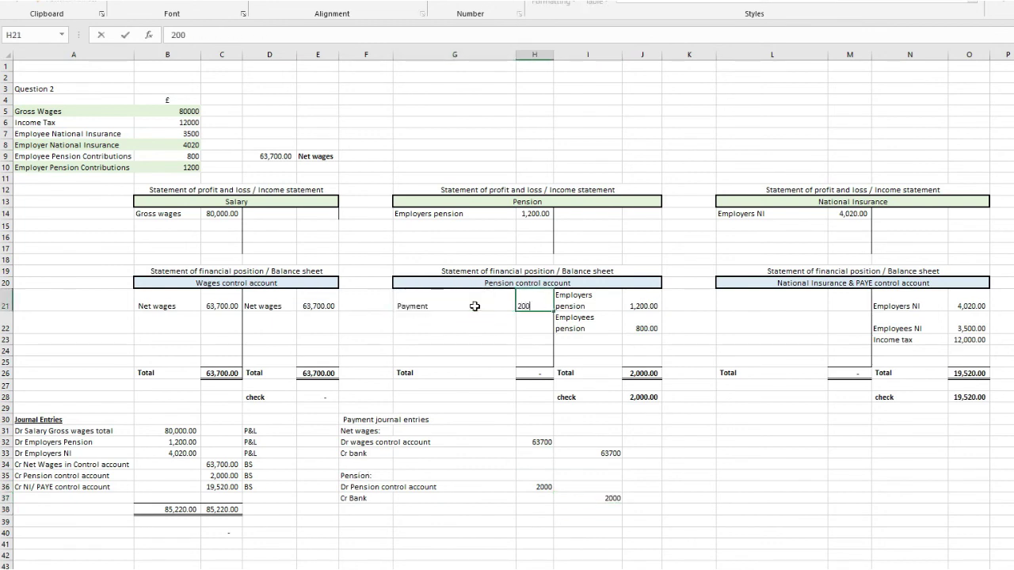
key("Tab")
- Add the payment journal lines "NI/PAYE:", "Dr NI/PAYE" and "Cr Bank" in F39:F41
left_click(363, 525)
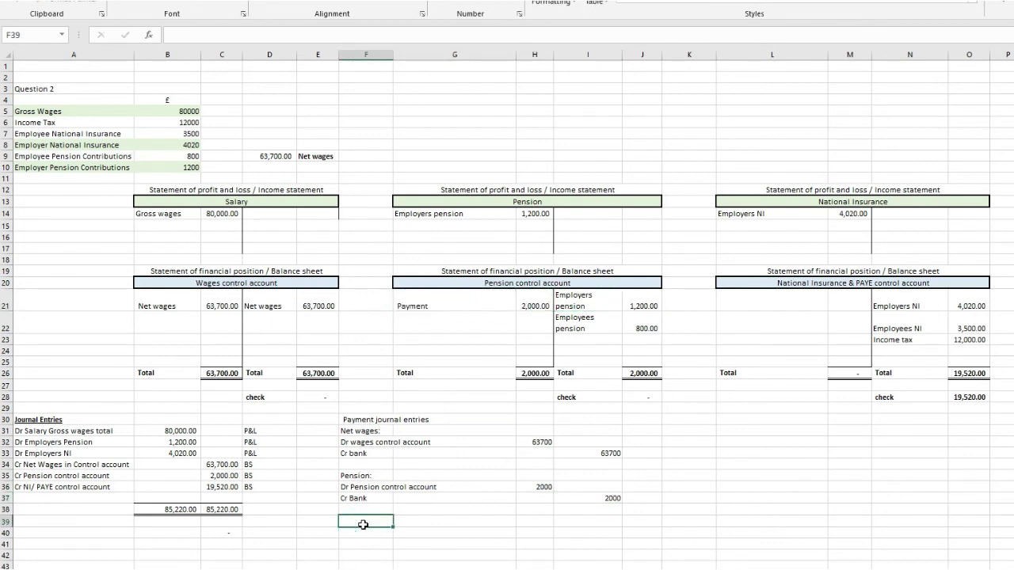
type("NI/PAYE:")
key("Return")
type("Dr NI/PAYE")
key("Return")
type("C")
- Enter 19520 as the NI/PAYE debit in H40 and the bank credit in I41
key("Up")
key("Right")
key("Right")
type("19520")
key("Return")
key("Right")
key("Return")
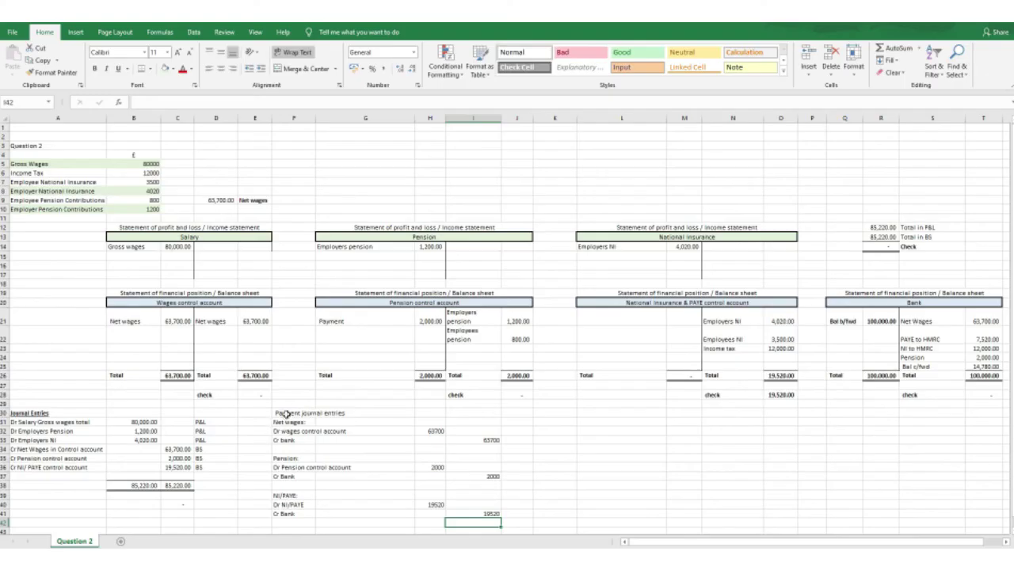
- Format the "Payment journal entries" heading in F30 as bold and underlined
left_click(286, 414)
left_click(414, 52)
left_click(398, 315)
left_click(438, 397)
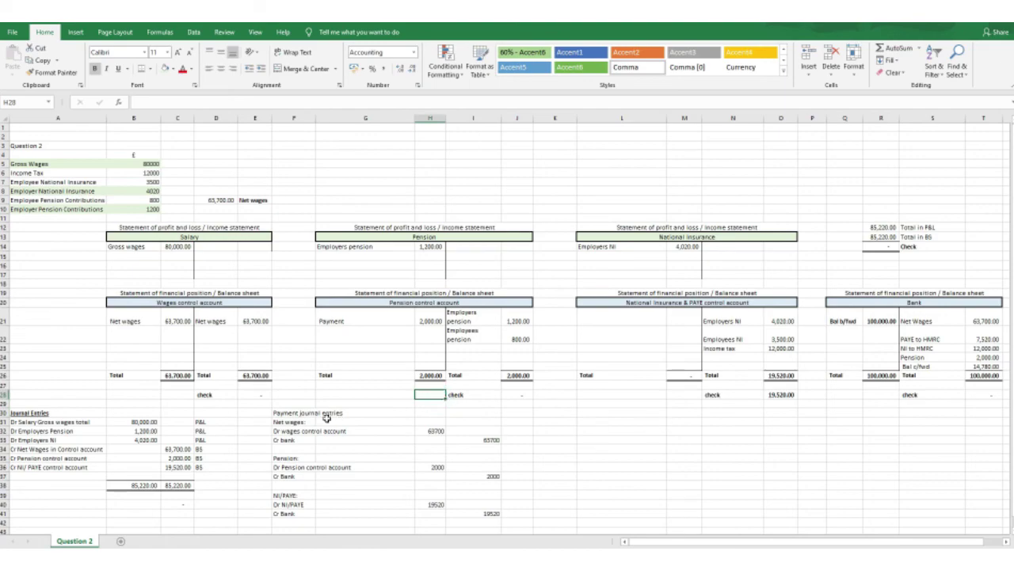
left_click(292, 414)
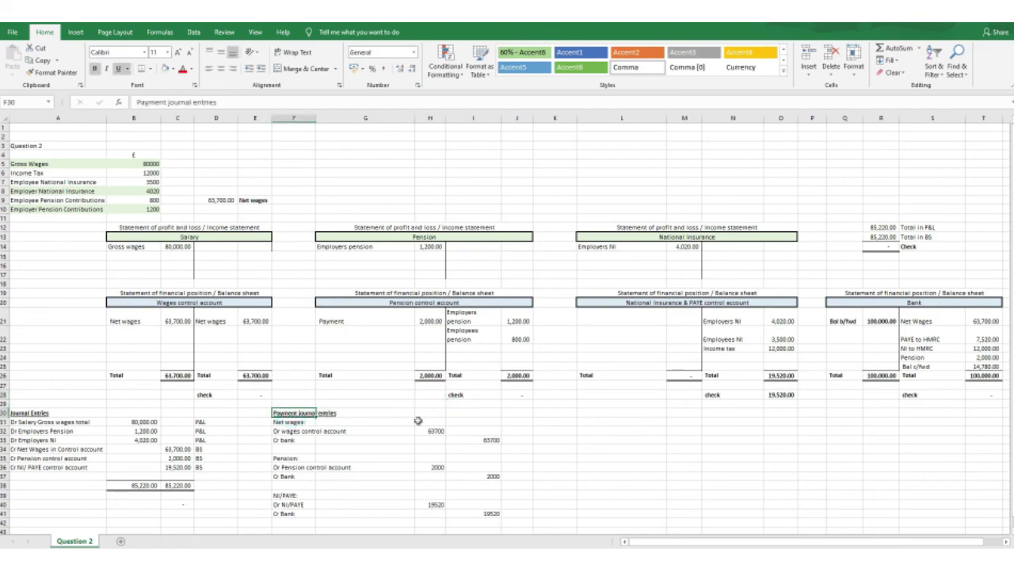
- Record "Payment re NI" of 7,520 on the debit side of the National Insurance & PAYE control account
left_click(634, 458)
left_click(983, 320)
left_click(359, 201)
type("Payment re NI")
key("Tab")
type("7520")
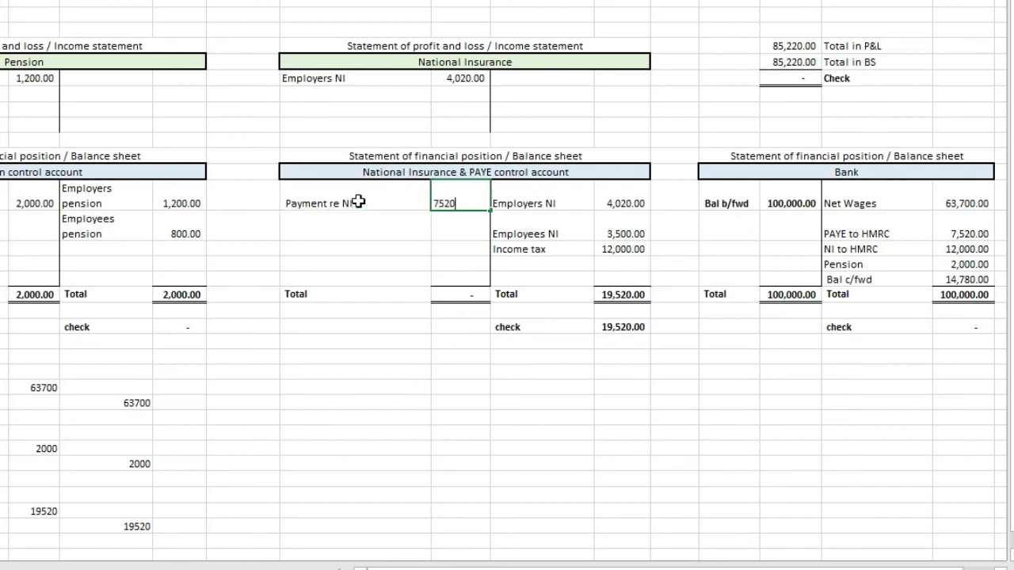
key("Return")
- Label the second debit entry of the National Insurance & PAYE control account "Payment re PAYE"
type("Payment re pen")
type("PAYE")
key("Tab")
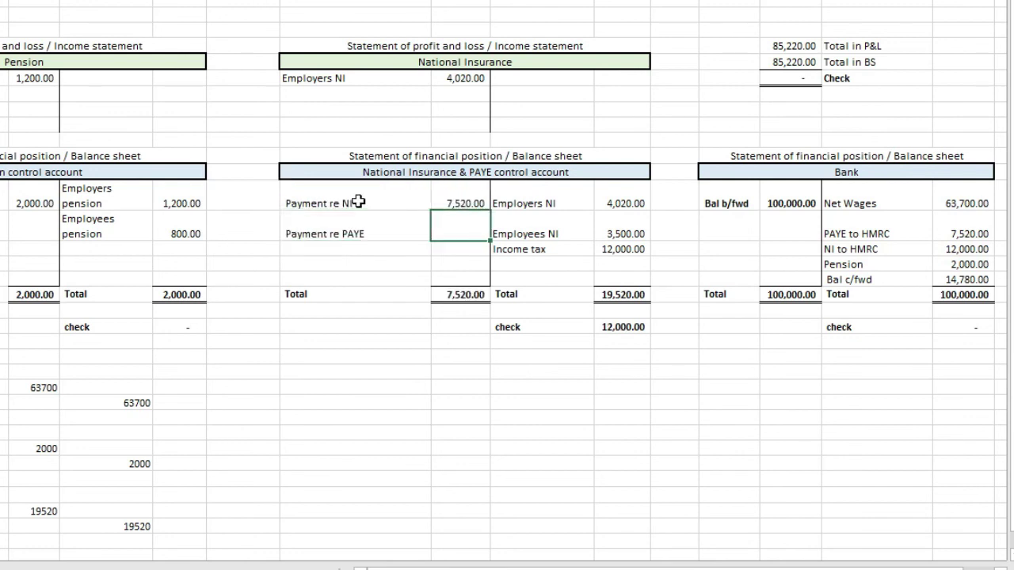